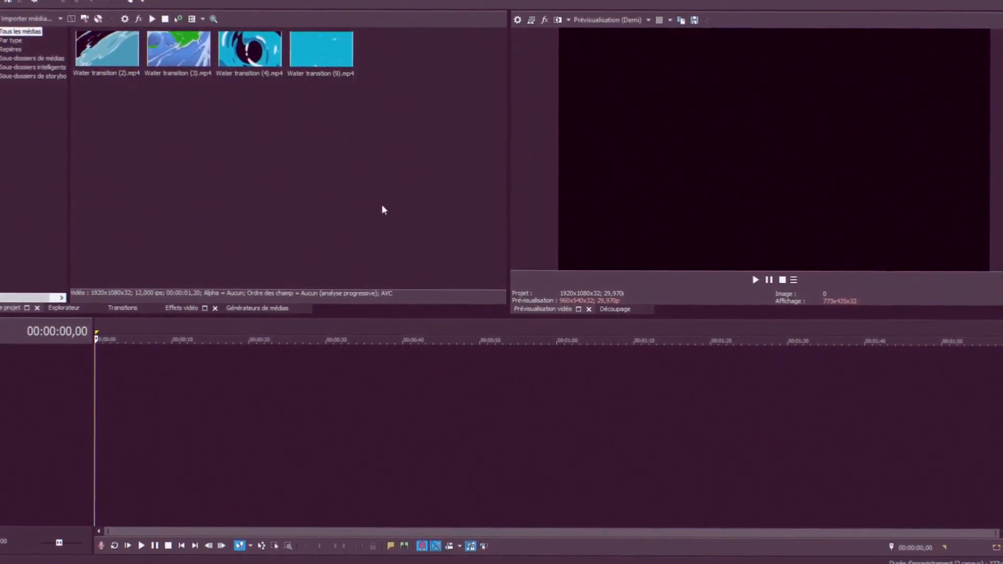
Add a yellow Couleur unie solid color from the media generators to the timeline
click(261, 309)
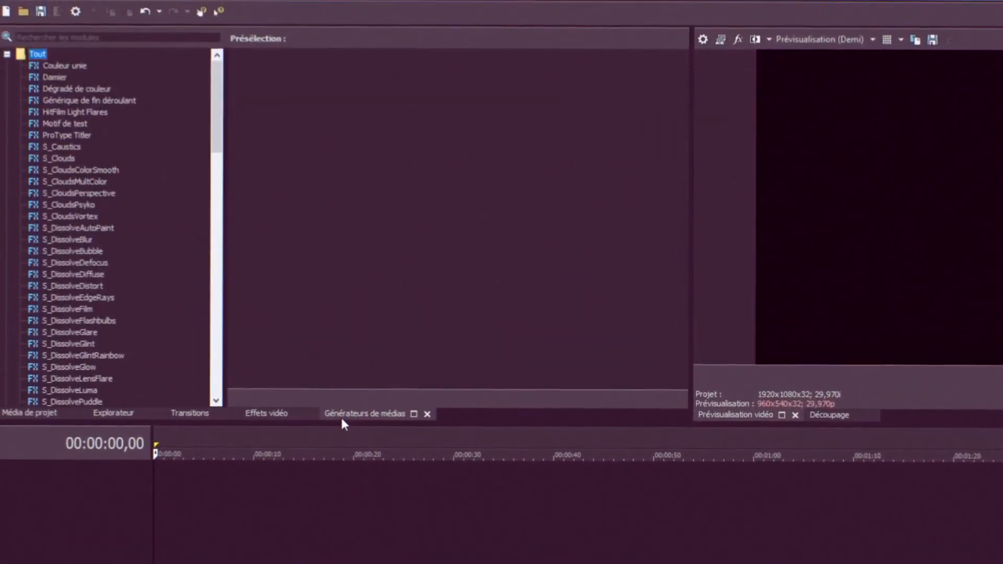
click(70, 67)
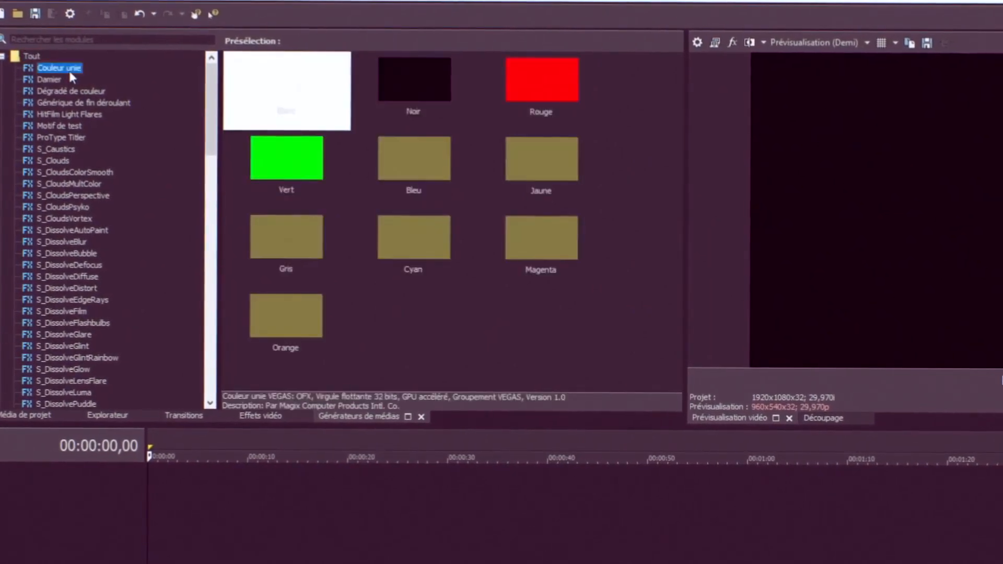
drag(564, 154, 149, 486)
click(509, 88)
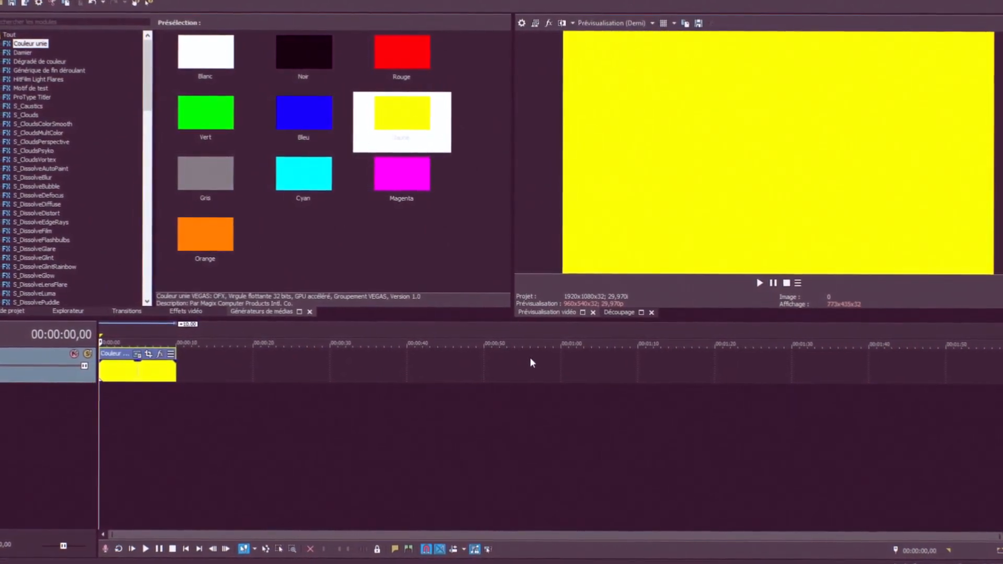
Insert two empty tracks above the yellow color track
right_click(235, 427)
click(263, 463)
right_click(205, 441)
click(261, 473)
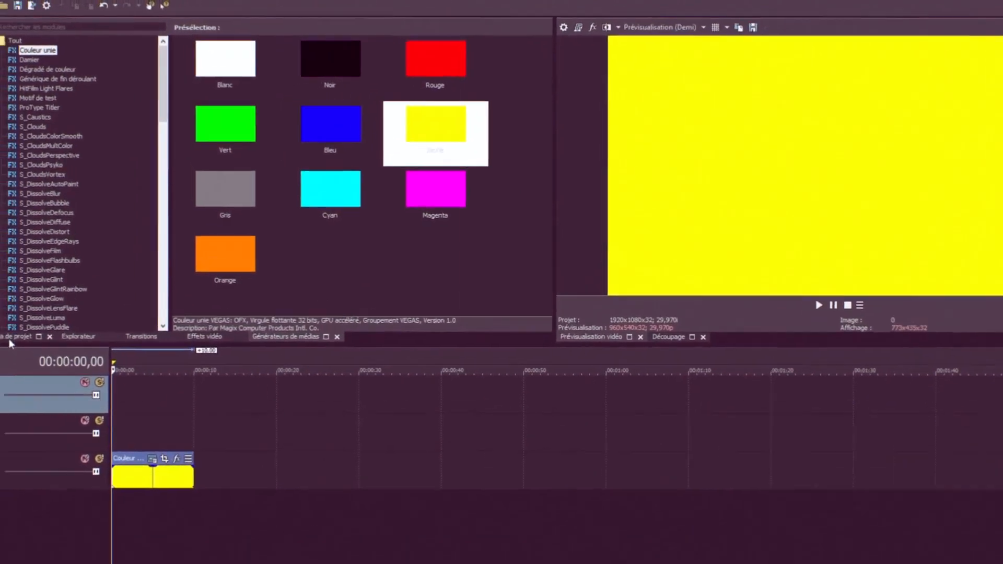
Place Water transition (4).mp4 on a new track and match the project video settings to this media
click(5, 313)
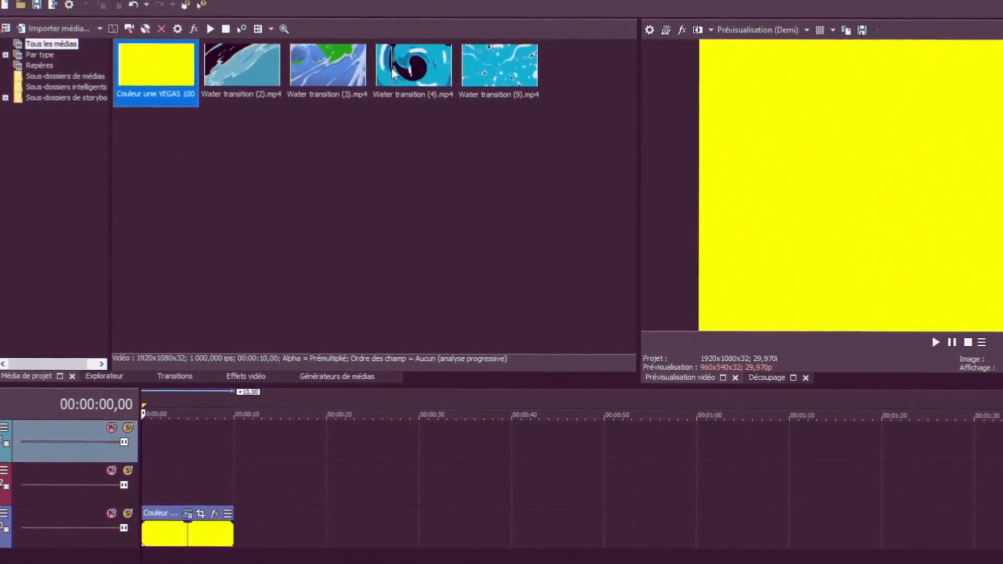
drag(413, 72, 149, 483)
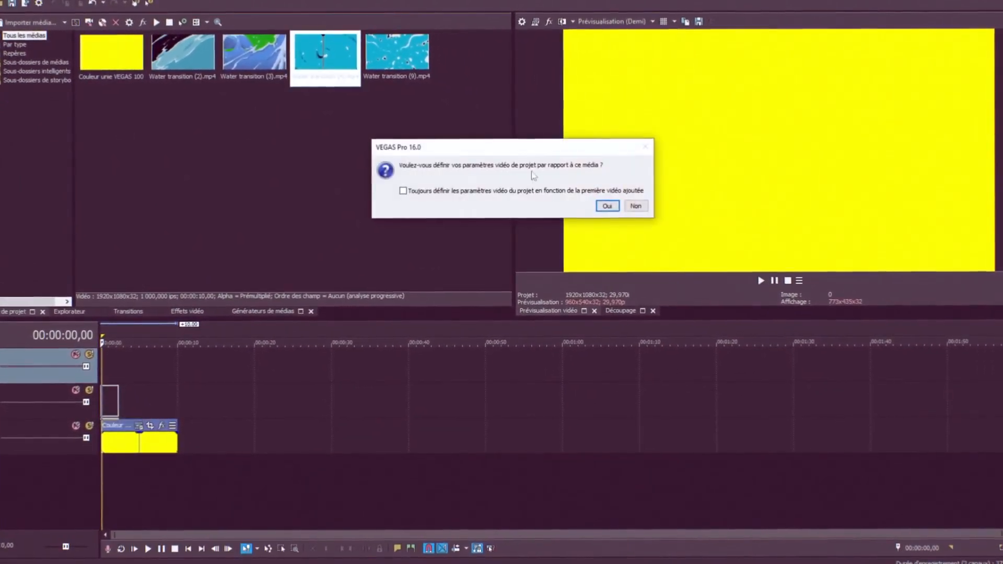
click(774, 244)
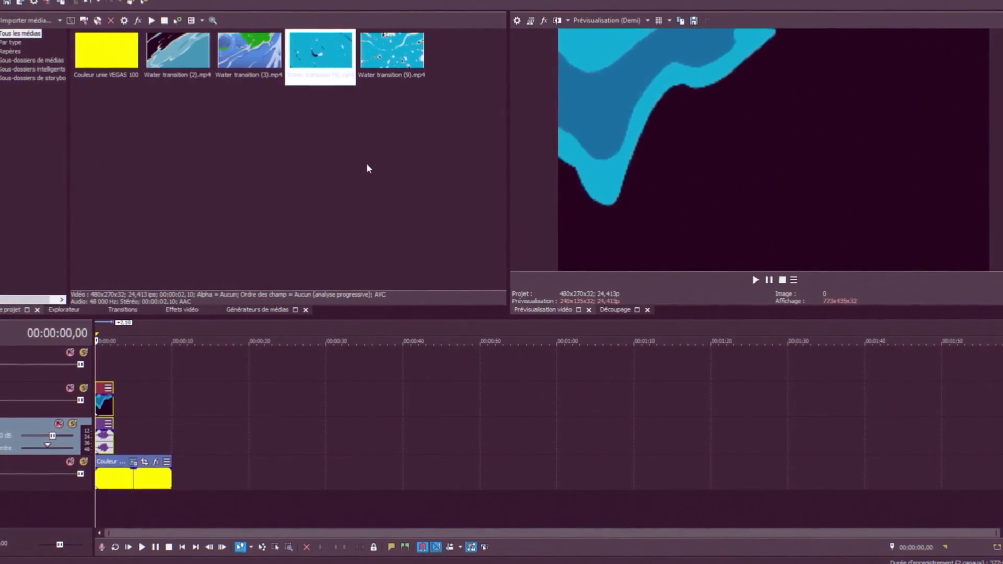
Add the Incrustation en chrominance VEGAS effect to the water transition clip
scroll(195, 349, up, 4)
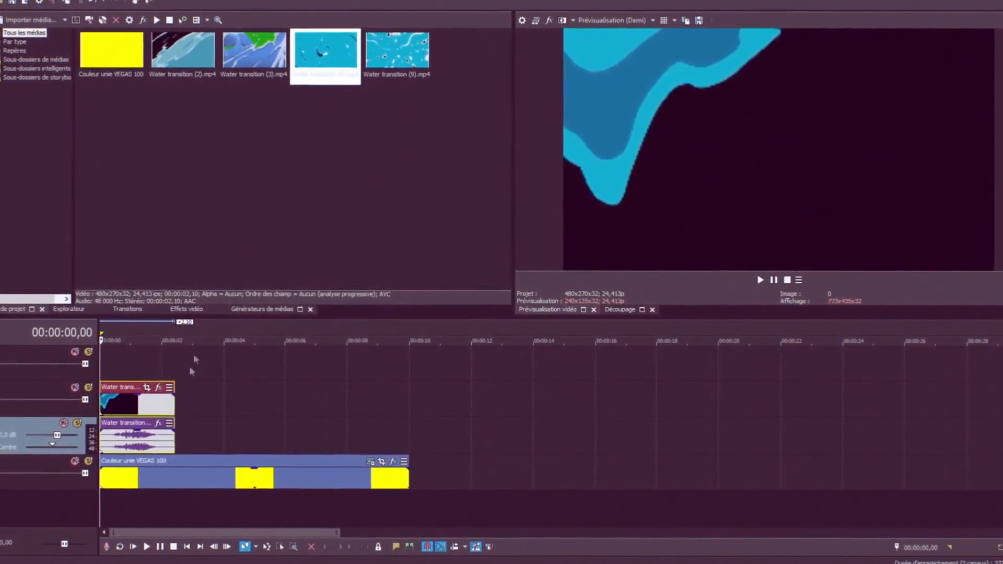
click(155, 389)
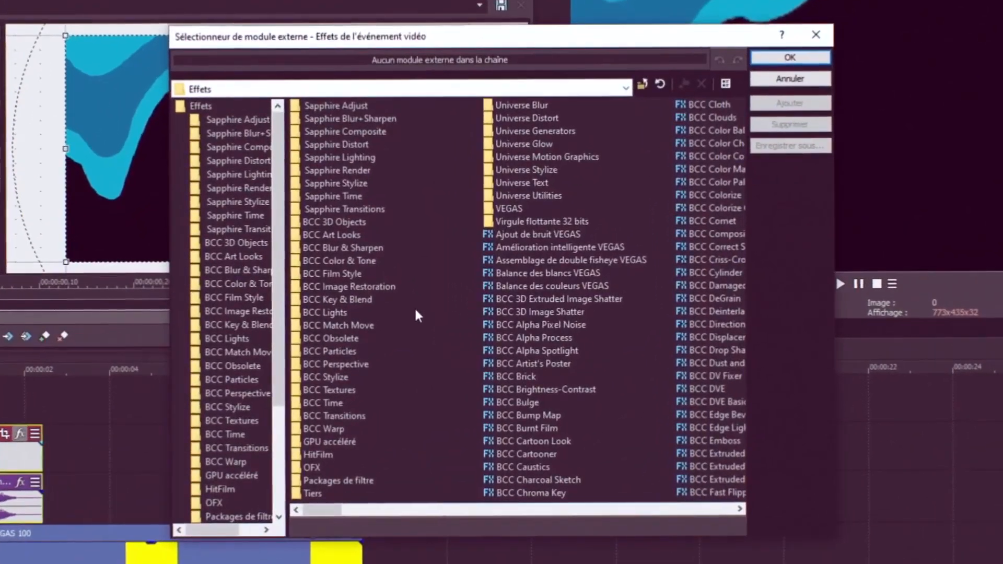
scroll(508, 298, down, 3)
scroll(417, 315, down, 3)
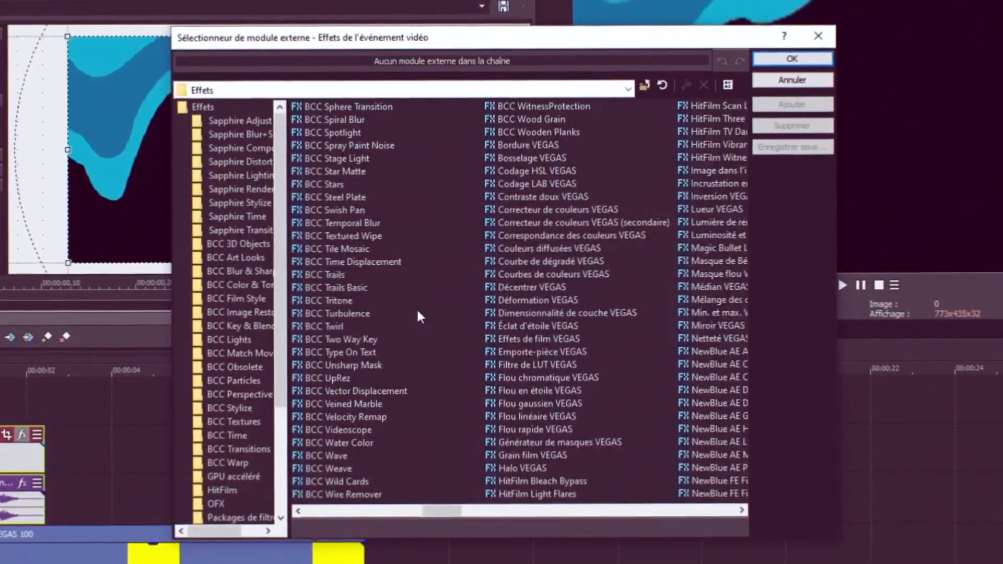
scroll(417, 315, down, 3)
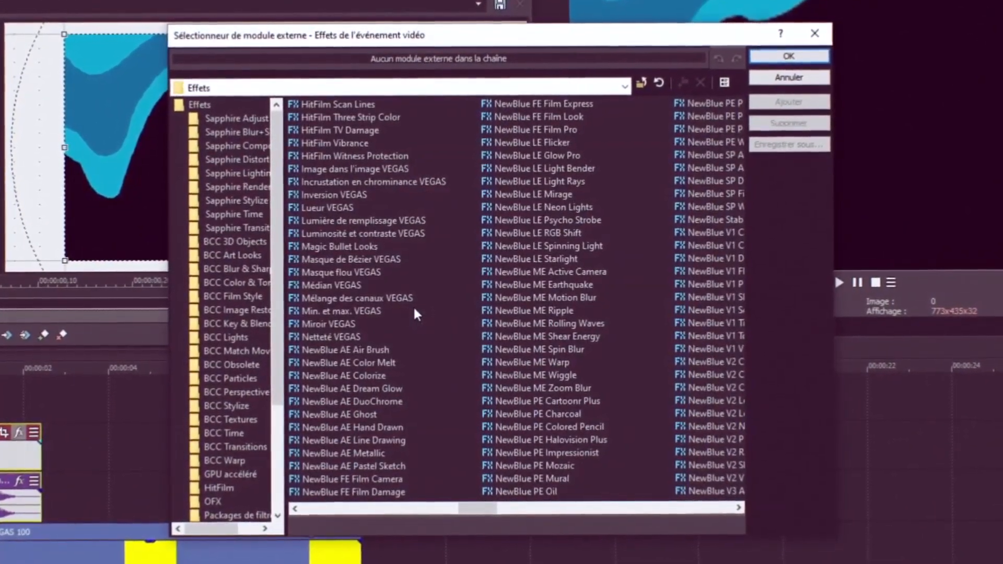
double_click(397, 185)
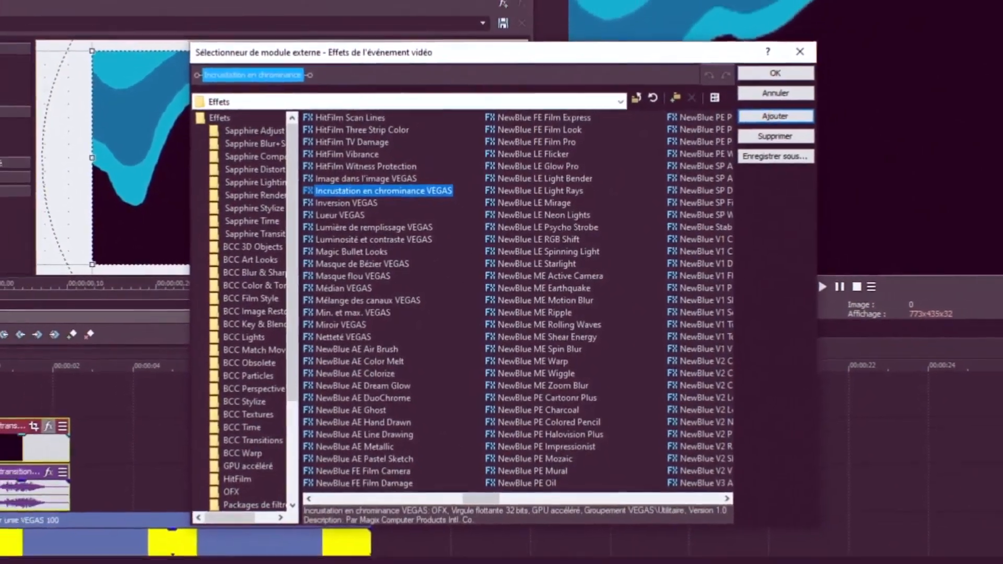
click(775, 73)
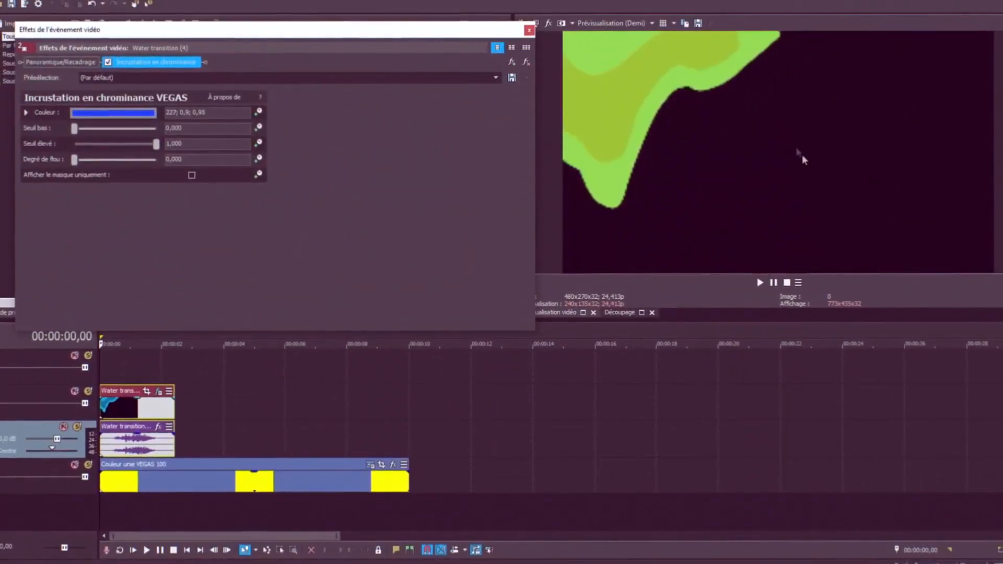
Pick the clip's dark background as key color and set low threshold 0,537 and high threshold 0,497
click(142, 121)
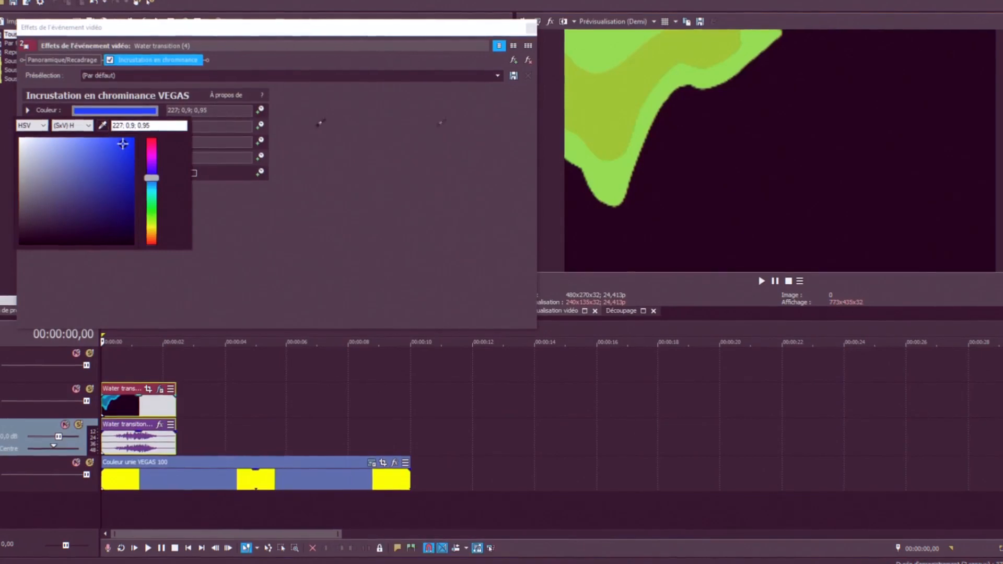
click(706, 136)
drag(76, 127, 115, 126)
drag(158, 142, 125, 142)
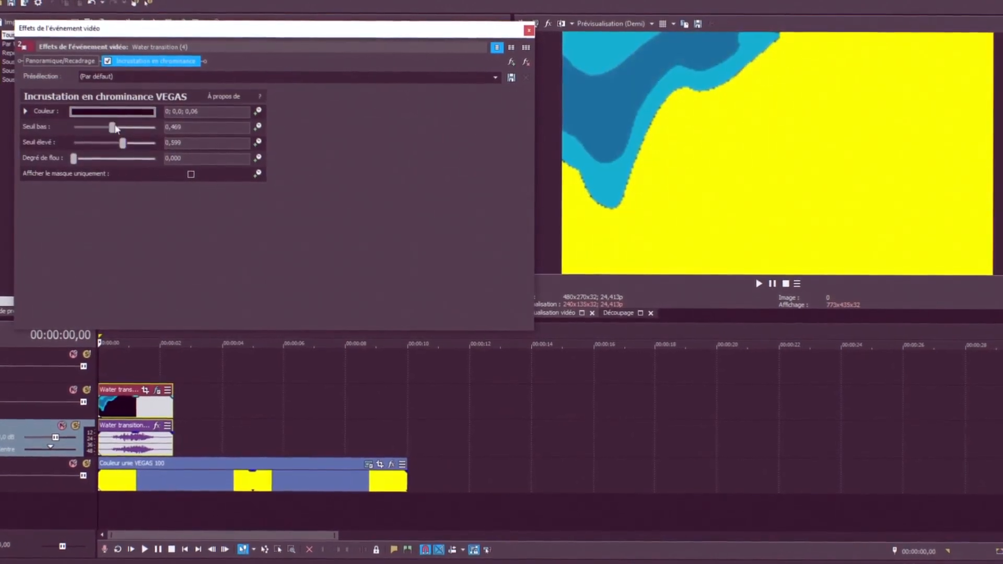
drag(117, 131, 114, 144)
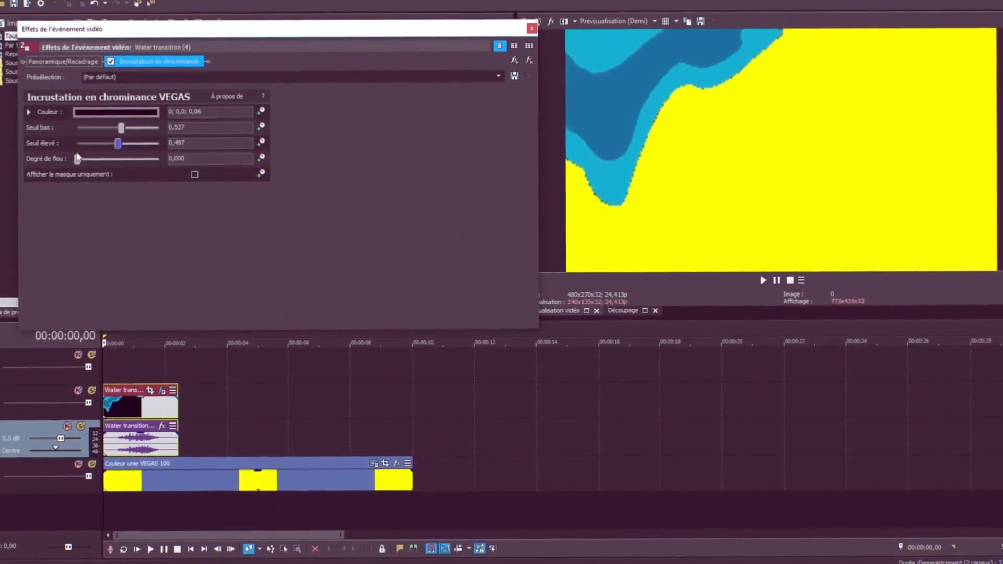
Set the chroma key blur amount to 0,020 and close the effect window
click(144, 160)
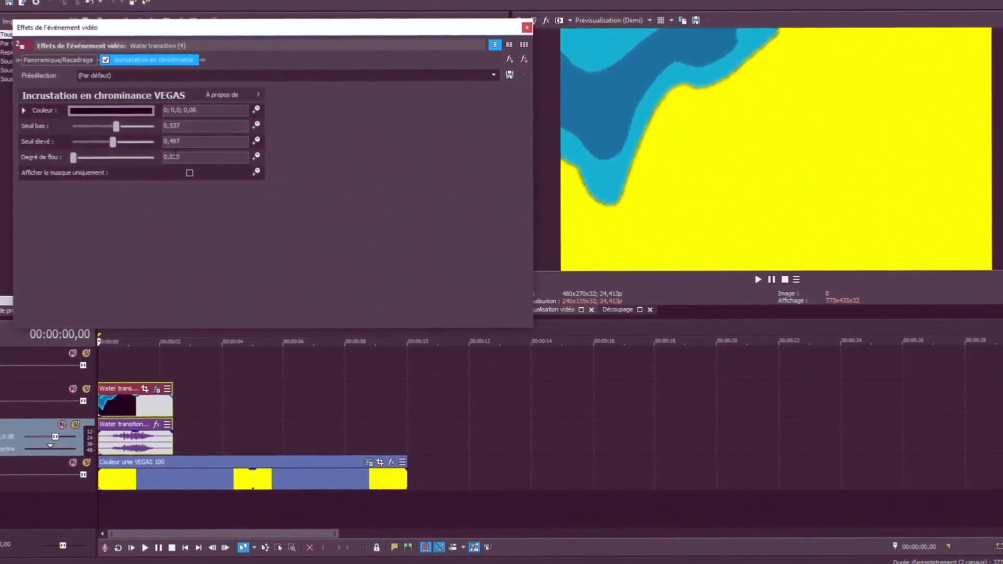
click(526, 28)
Shift the water transition clip slightly later on the timeline and preview the playback from its start
drag(122, 403, 140, 403)
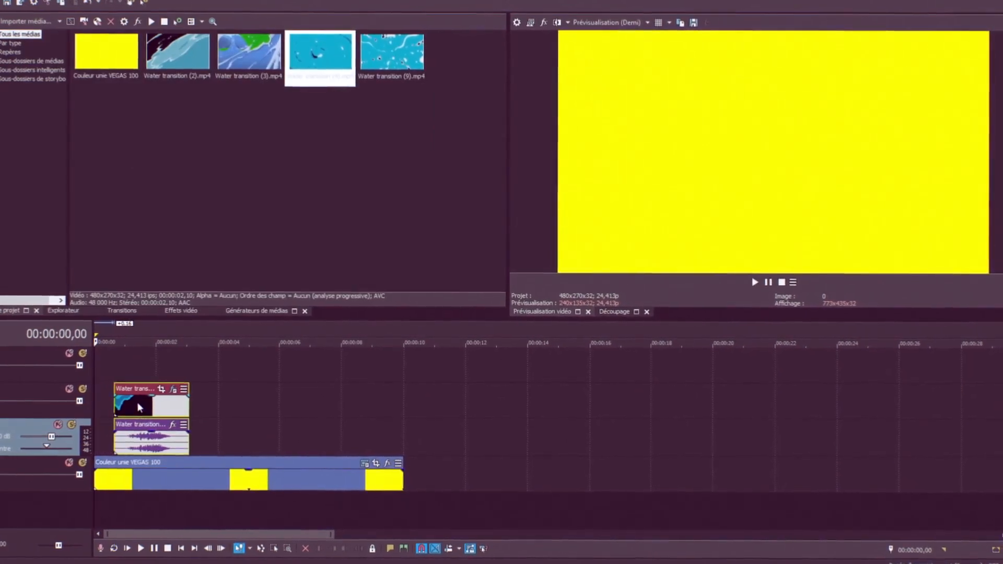
click(121, 371)
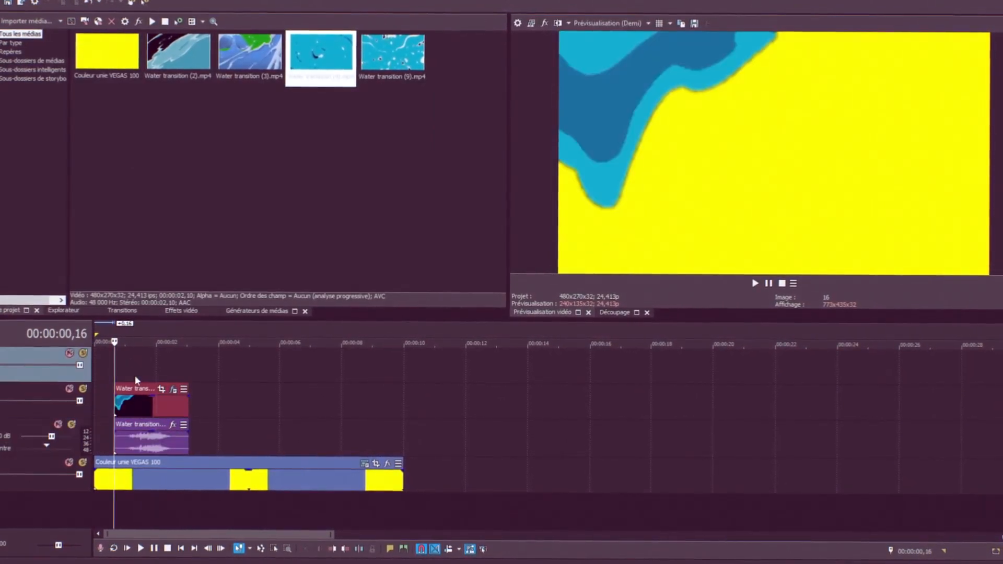
key(space)
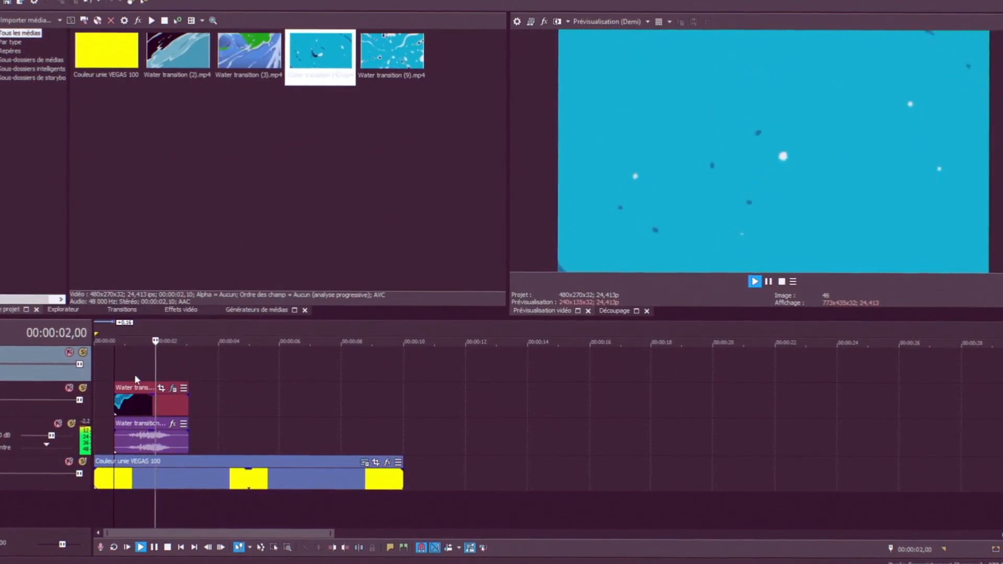
key(space)
Add a (Hérité) Texte generator on the top track and enter the text SONY VEGAS
click(236, 311)
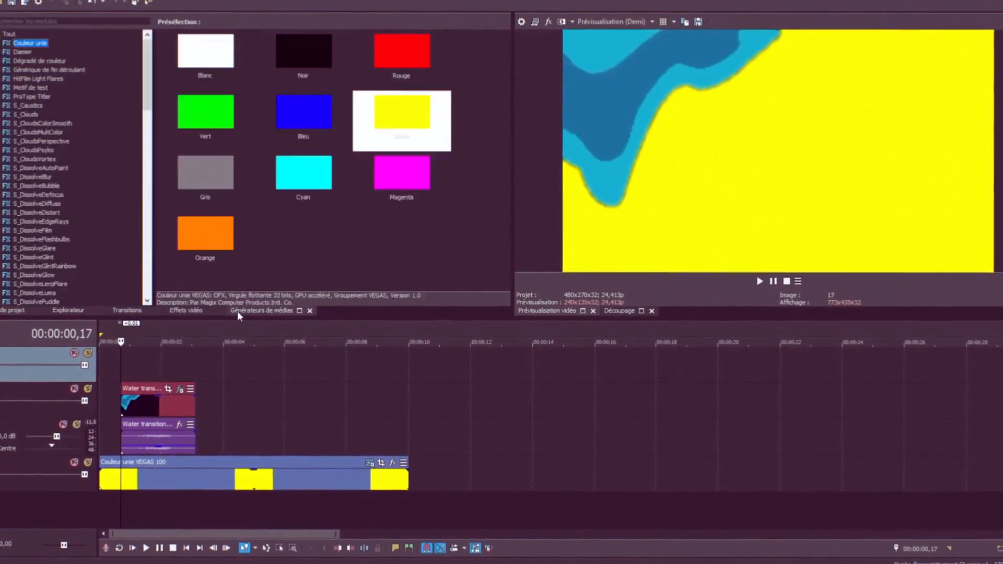
scroll(52, 85, down, 15)
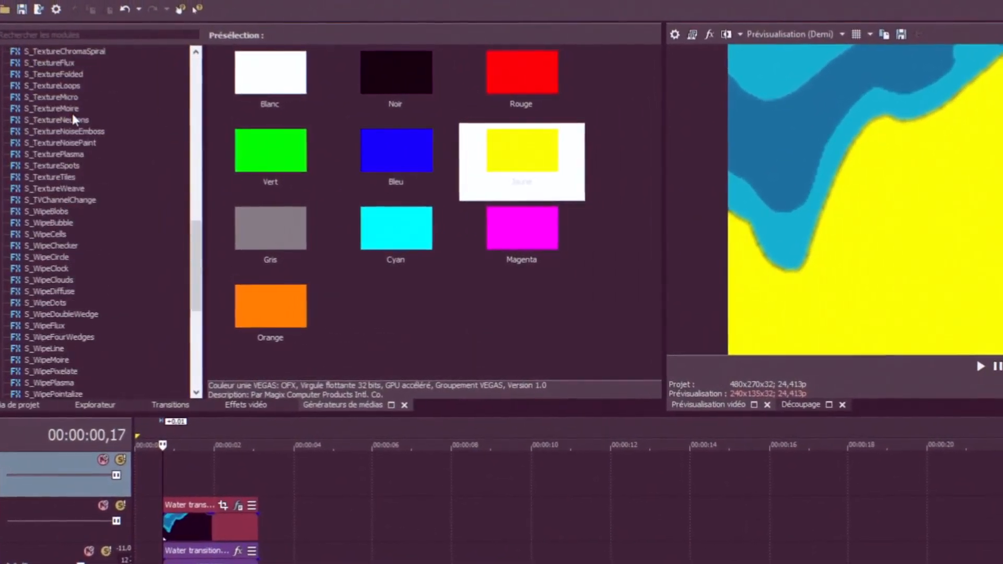
scroll(72, 113, down, 8)
drag(47, 267, 147, 463)
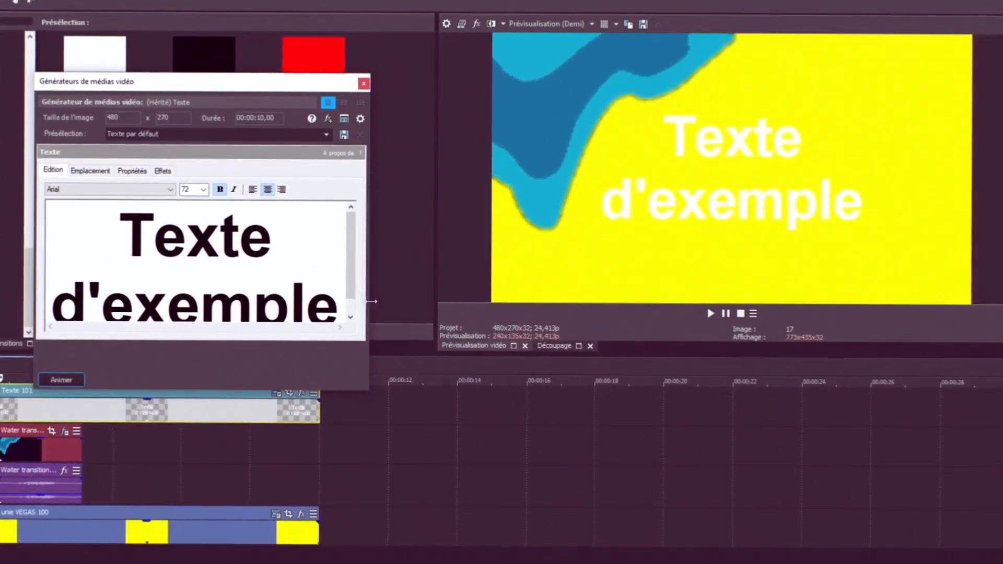
drag(552, 358, 285, 236)
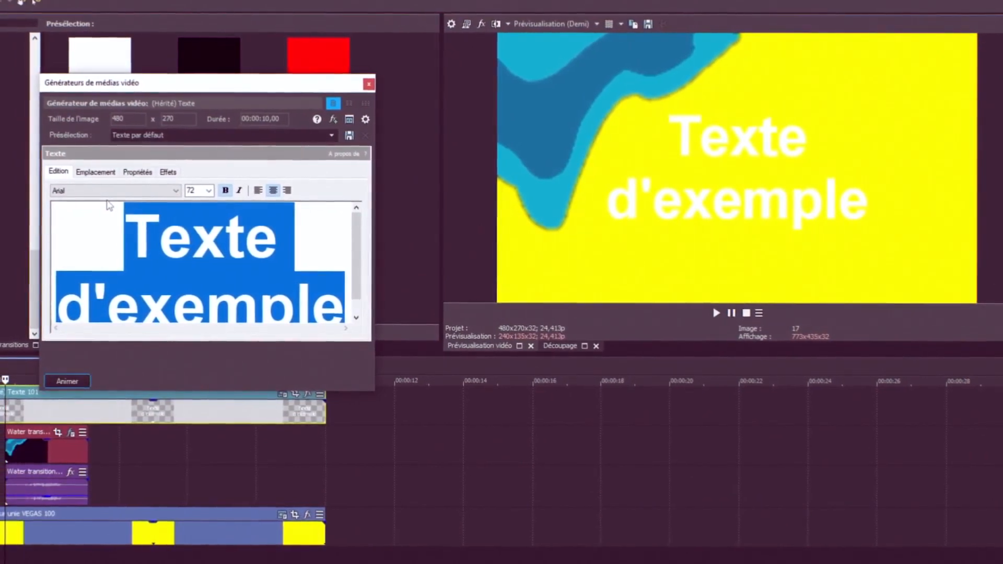
text(SO)
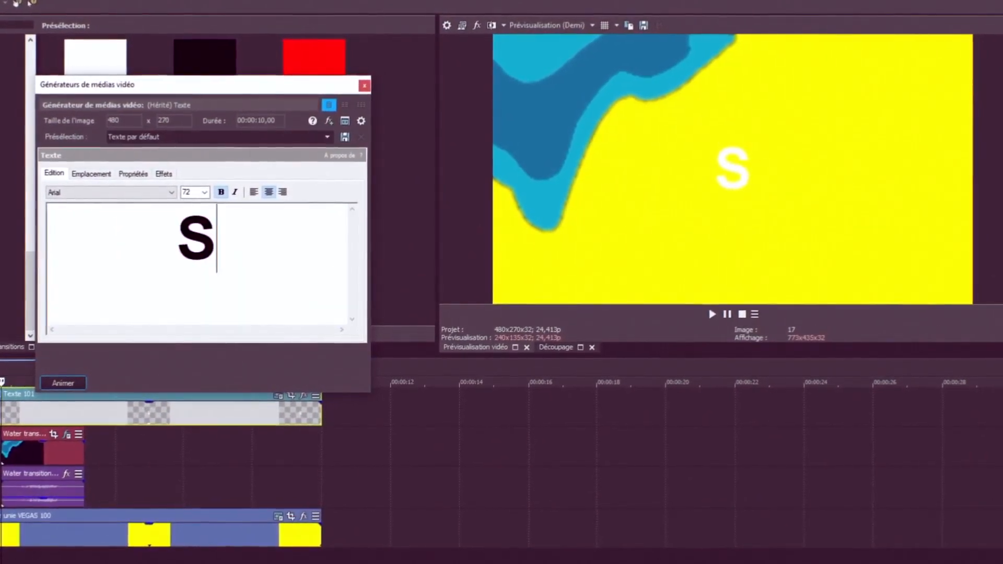
text(NY VEGAS)
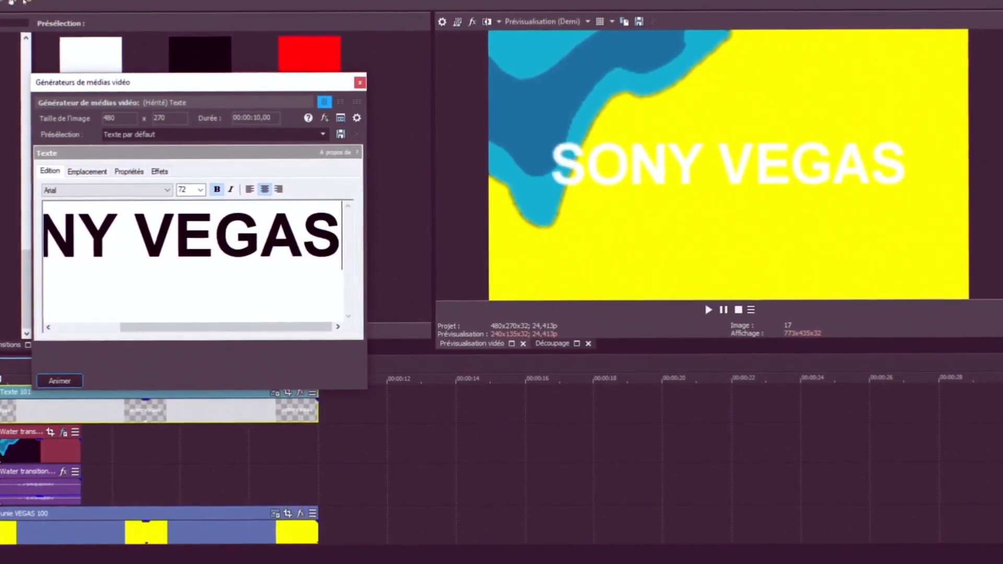
Set the title's font to Specify PERSONAL Condensed
drag(341, 238, 41, 235)
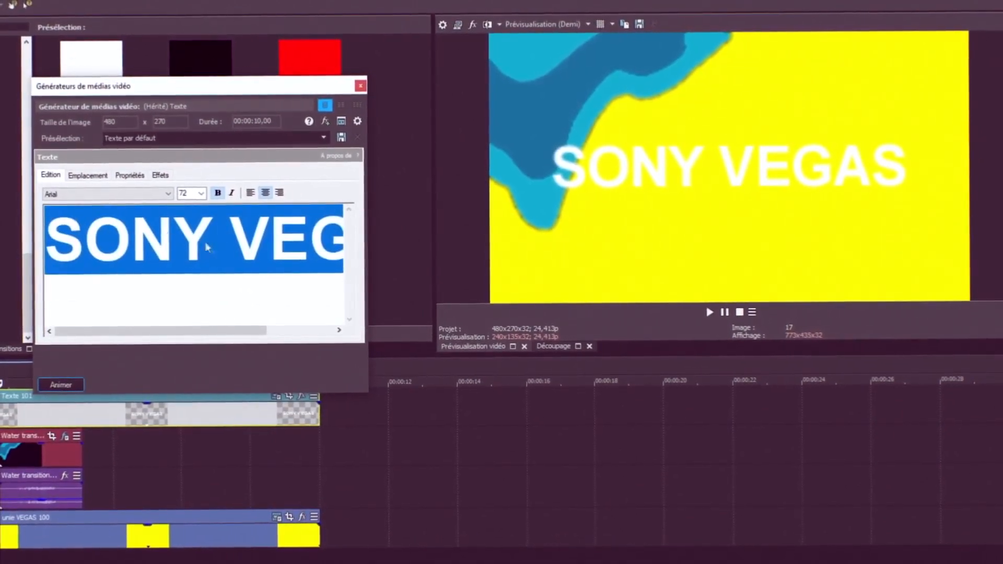
click(169, 194)
drag(170, 253, 168, 376)
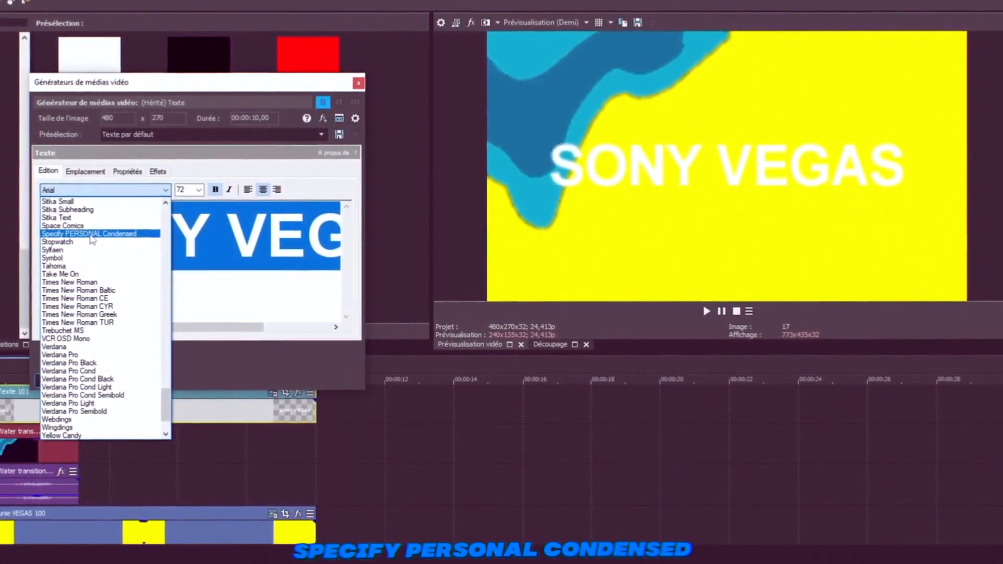
click(119, 236)
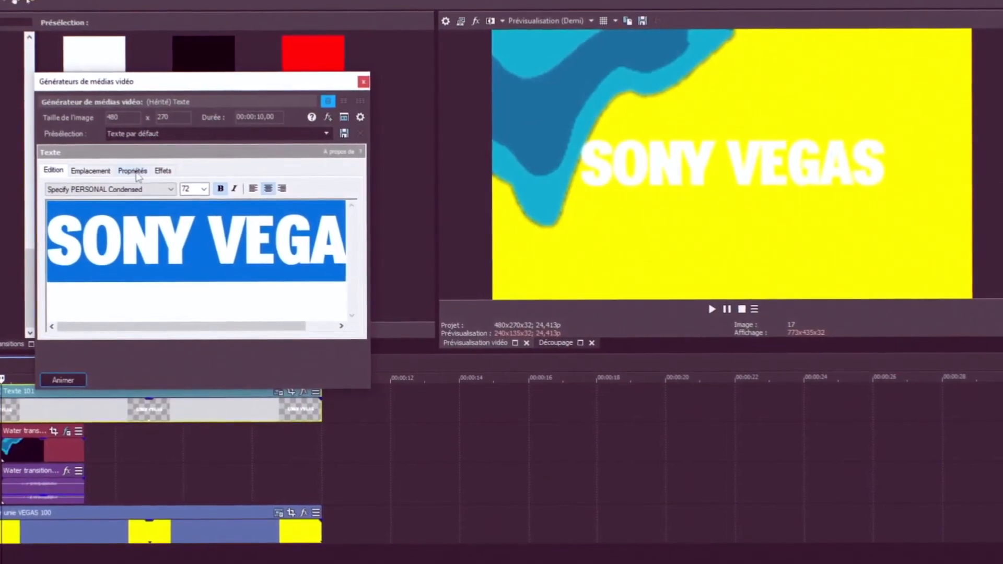
Set the title's font size to 90 and close the text generator window
click(134, 172)
click(56, 174)
click(201, 189)
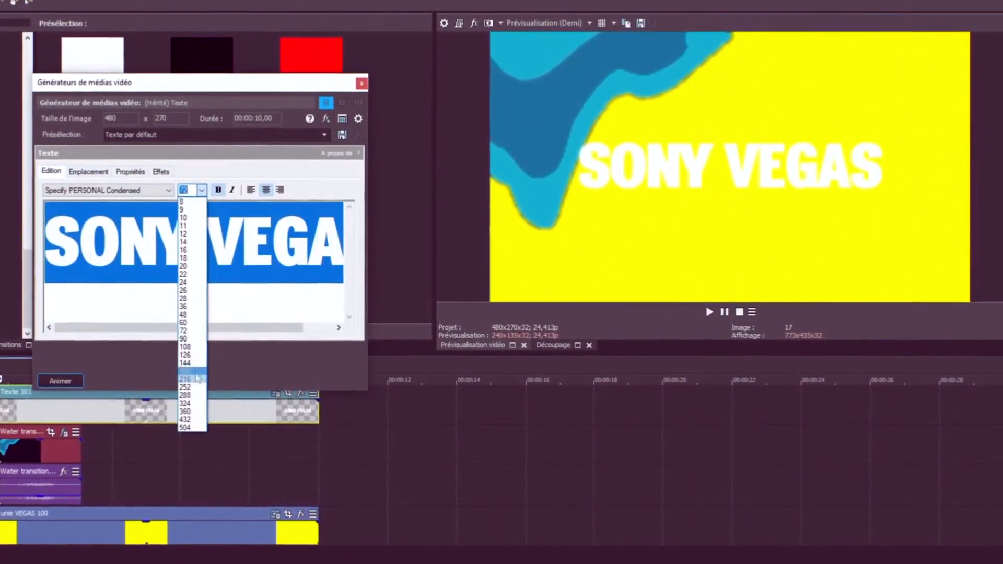
click(185, 359)
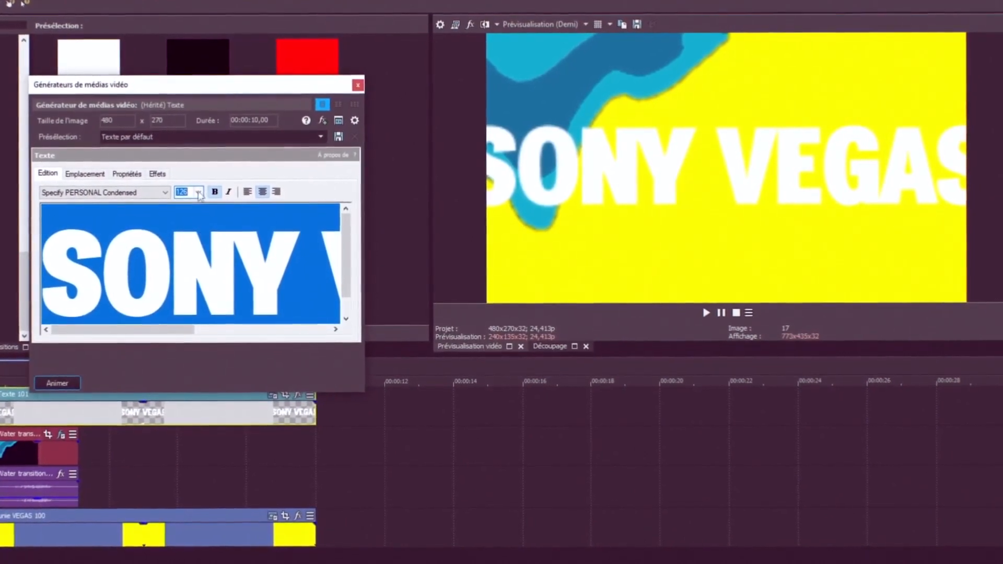
click(199, 193)
click(185, 346)
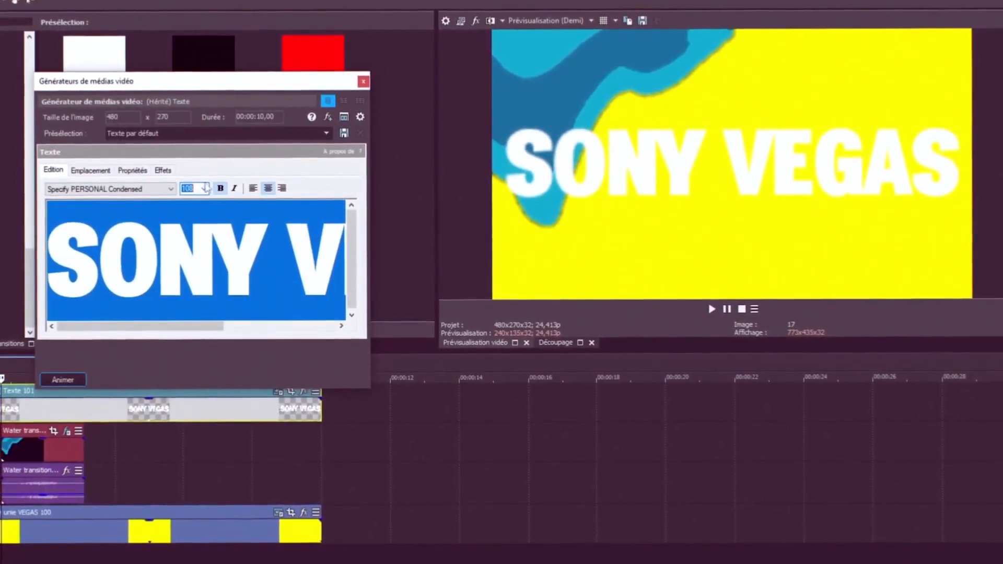
click(201, 193)
click(181, 337)
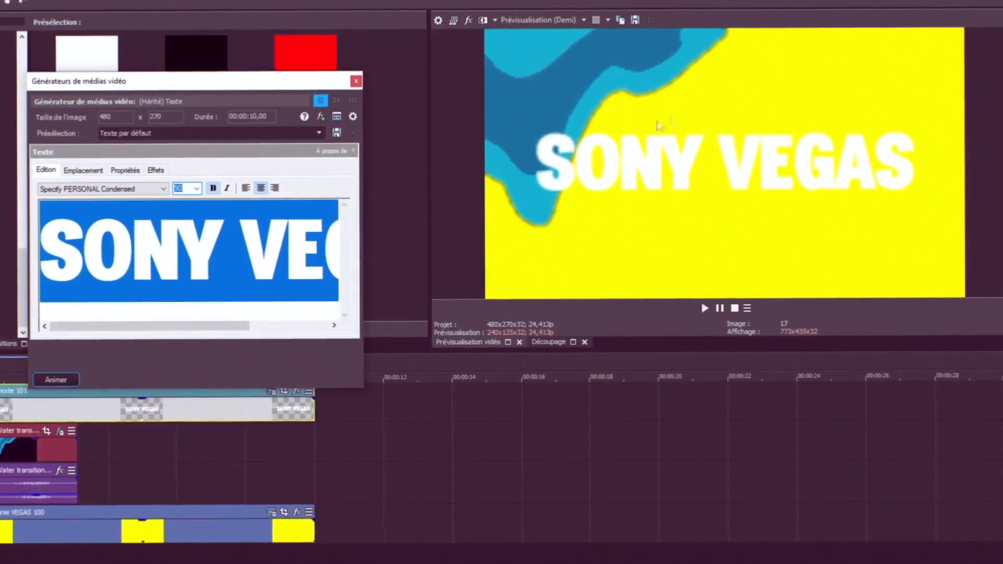
click(355, 83)
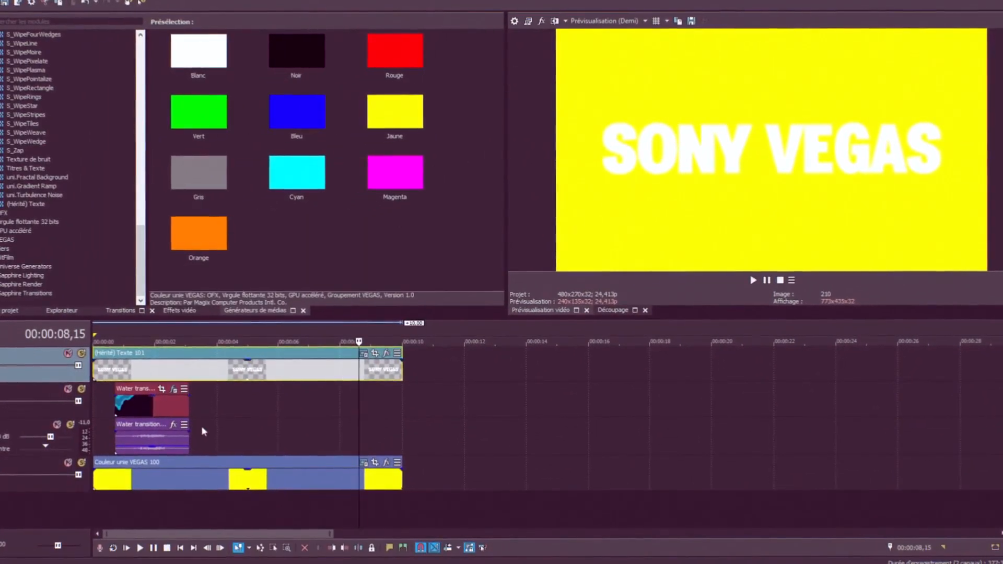
Open the Event Pan/Crop settings of the water transition clip
click(131, 407)
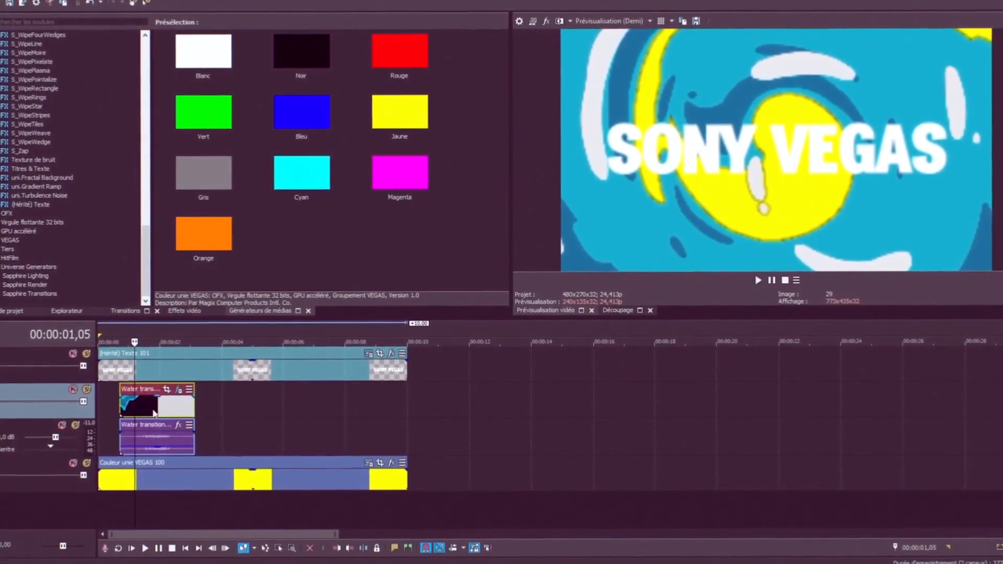
click(169, 389)
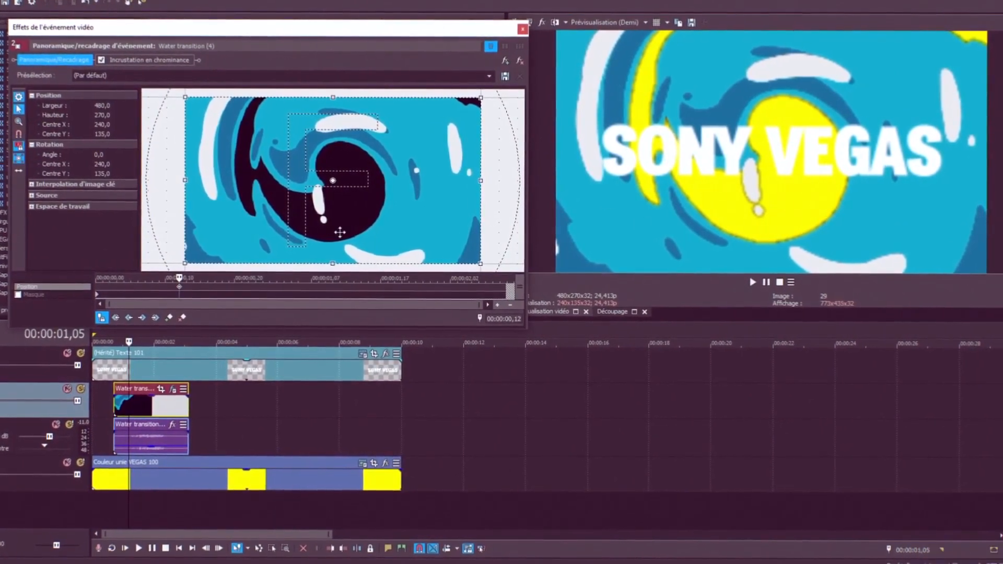
Resize the water transition clip's Pan/Crop frame to about 597 x 336 and close the event effects window
drag(335, 265, 334, 283)
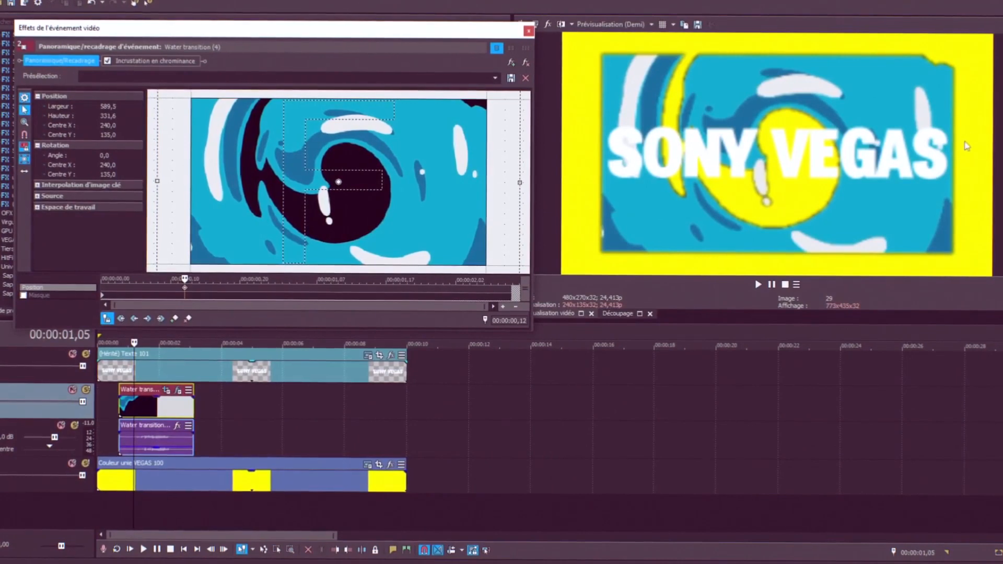
drag(526, 180, 627, 146)
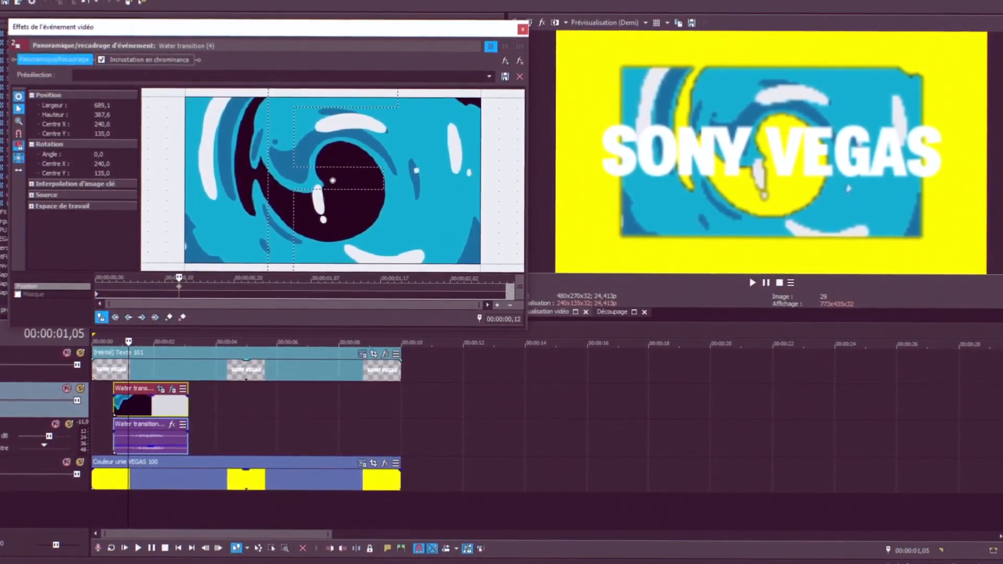
scroll(331, 195, down, 3)
drag(331, 268, 332, 256)
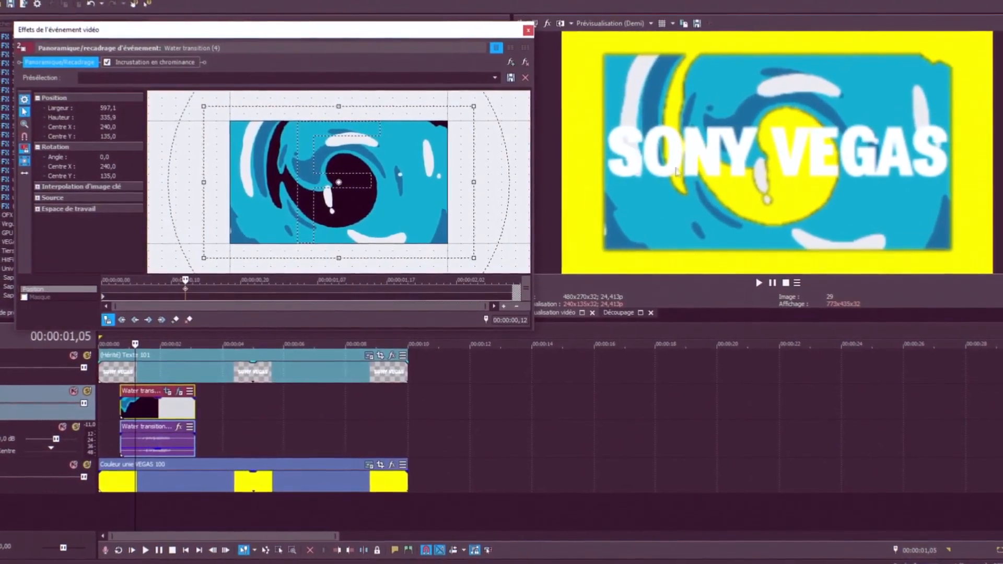
click(527, 30)
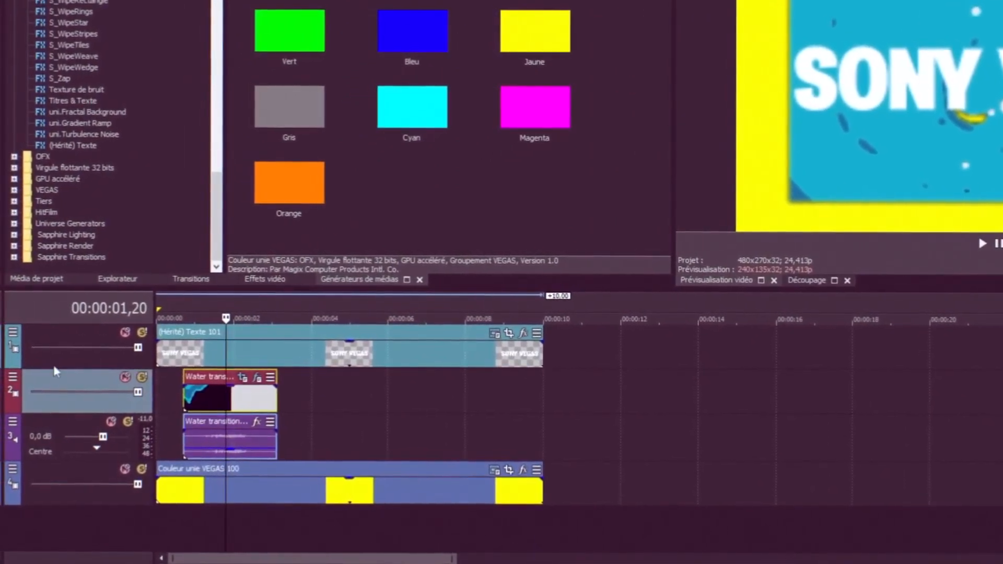
Make the water transition track a composite child of the text track
click(13, 378)
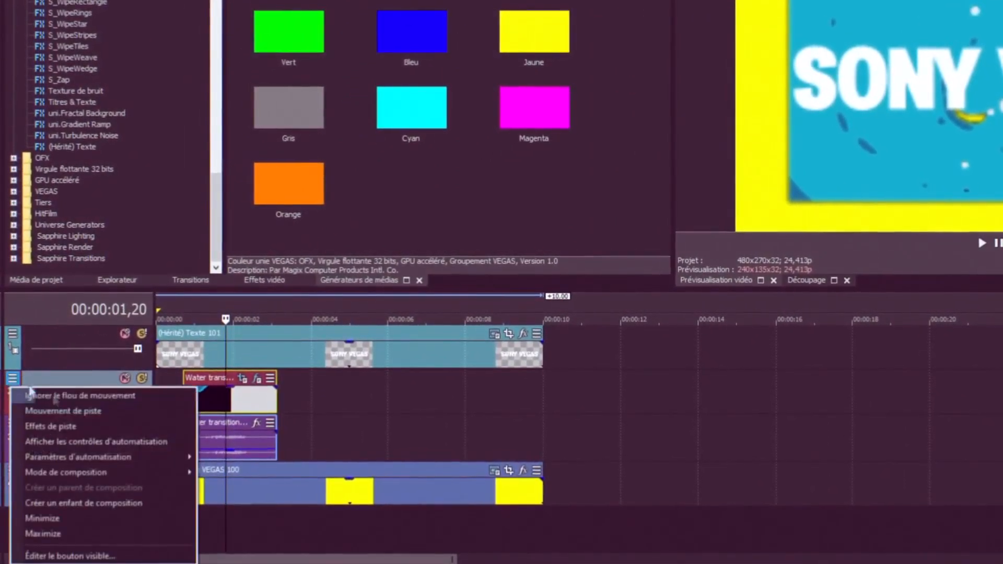
click(109, 505)
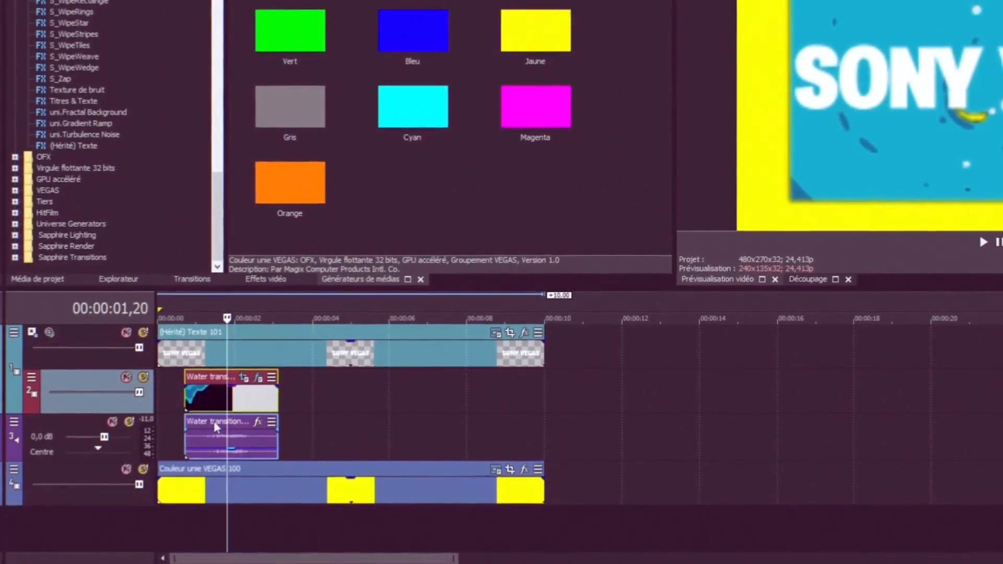
Set the text track's compositing mode to Multiplier (Masque)
click(13, 345)
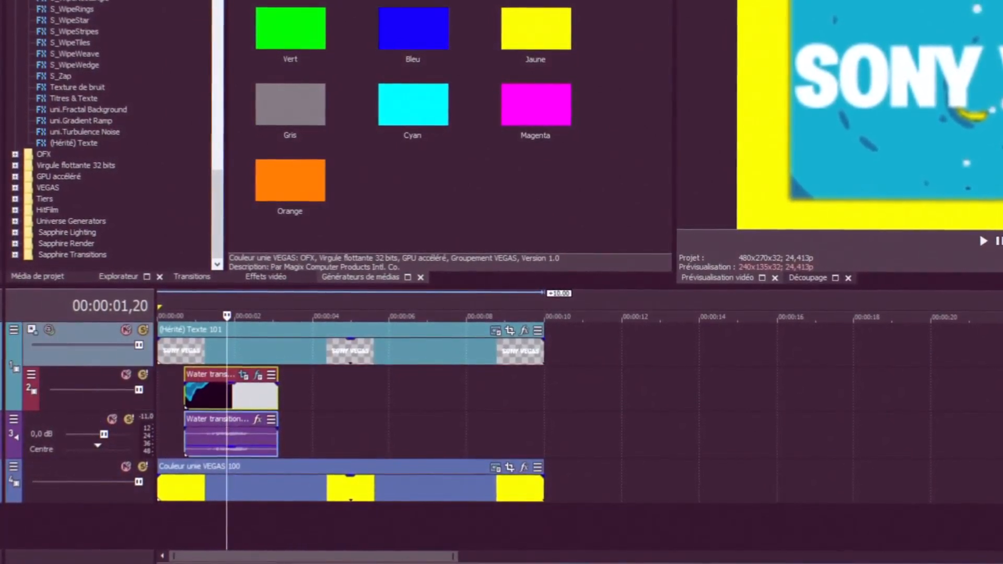
click(14, 329)
mouse_move(157, 422)
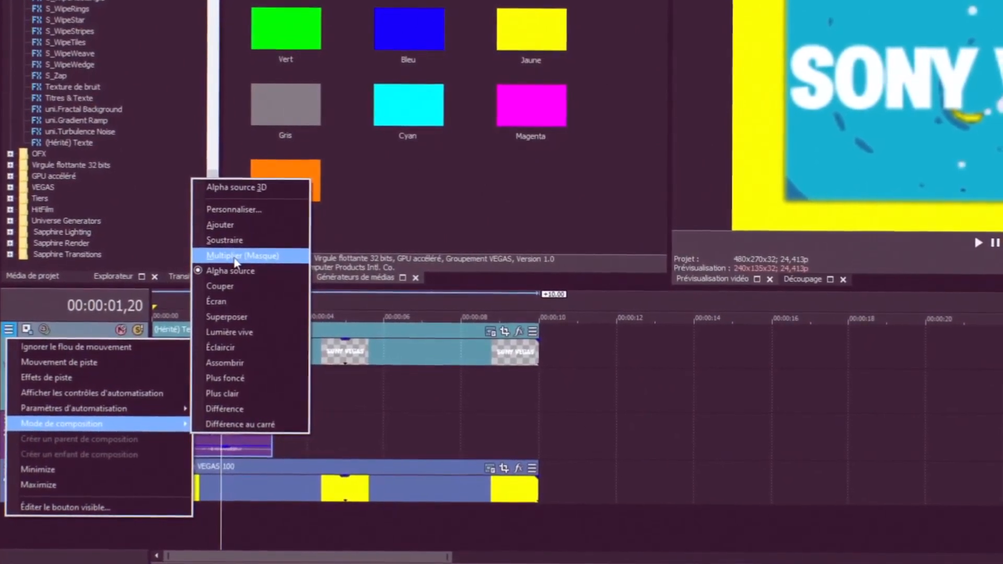
click(234, 256)
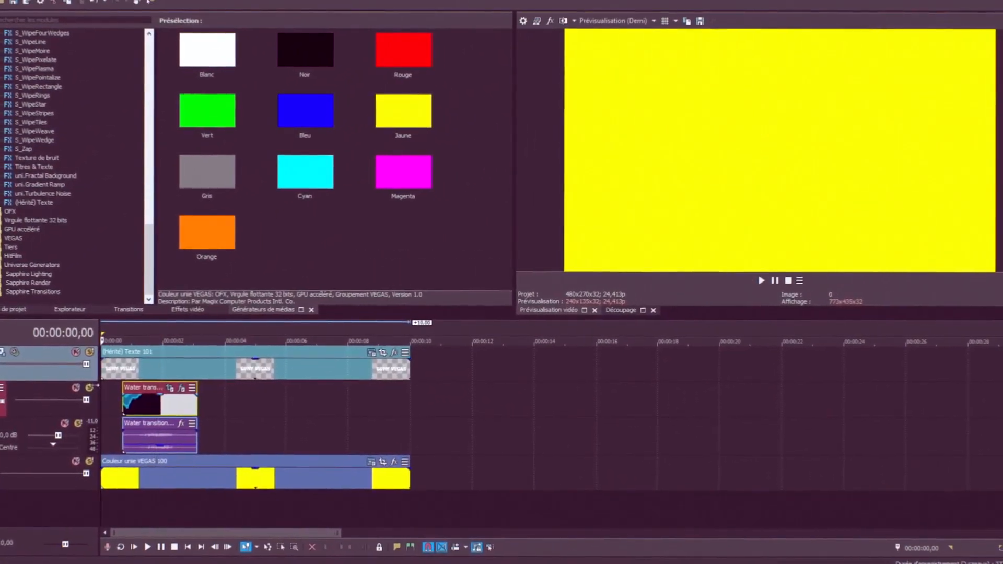
Delete SONY from the title so it reads VEGAS, set its font size to 126, and close the generator
key(space)
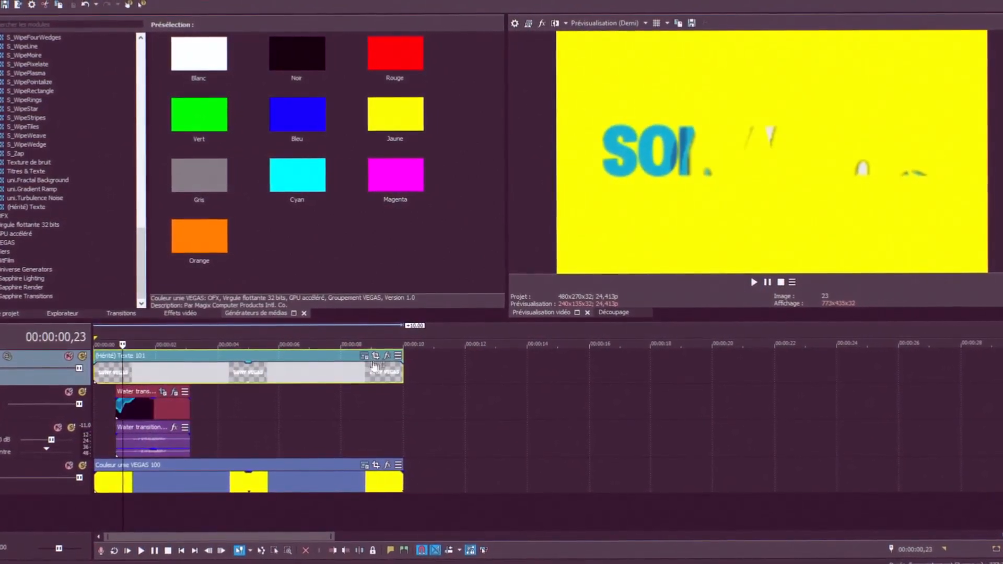
click(365, 356)
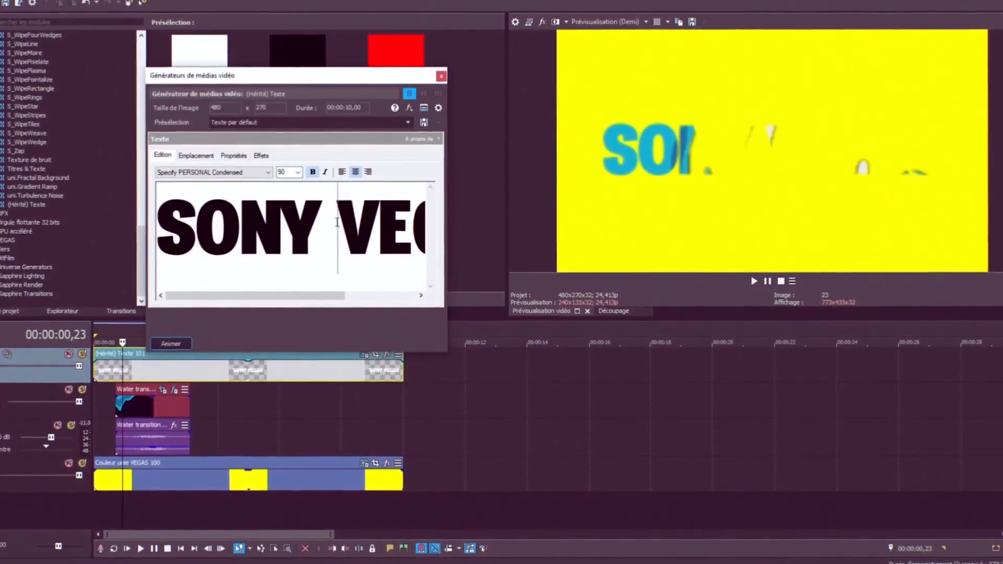
drag(338, 228, 199, 221)
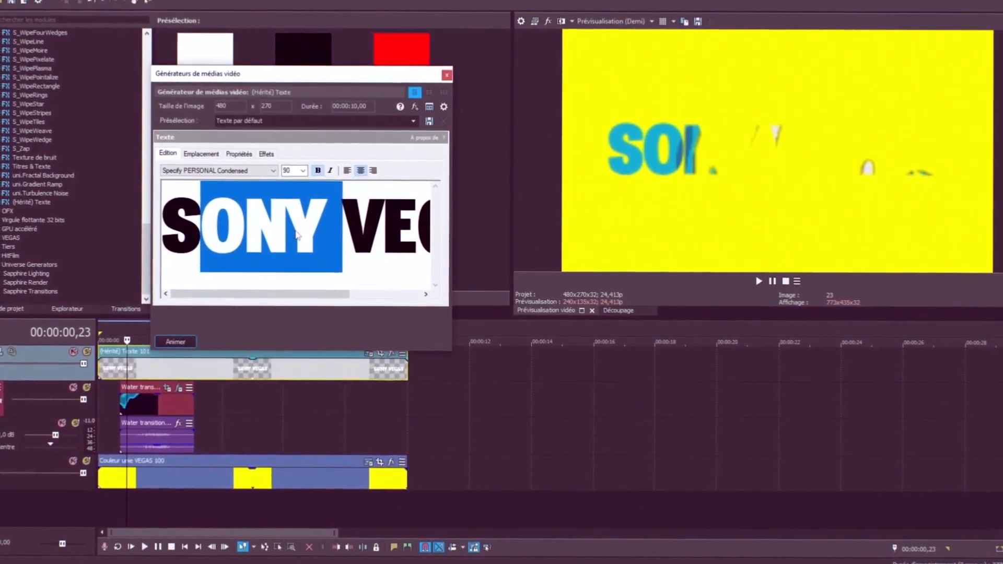
key(BackSpace)
key(BackSpace)
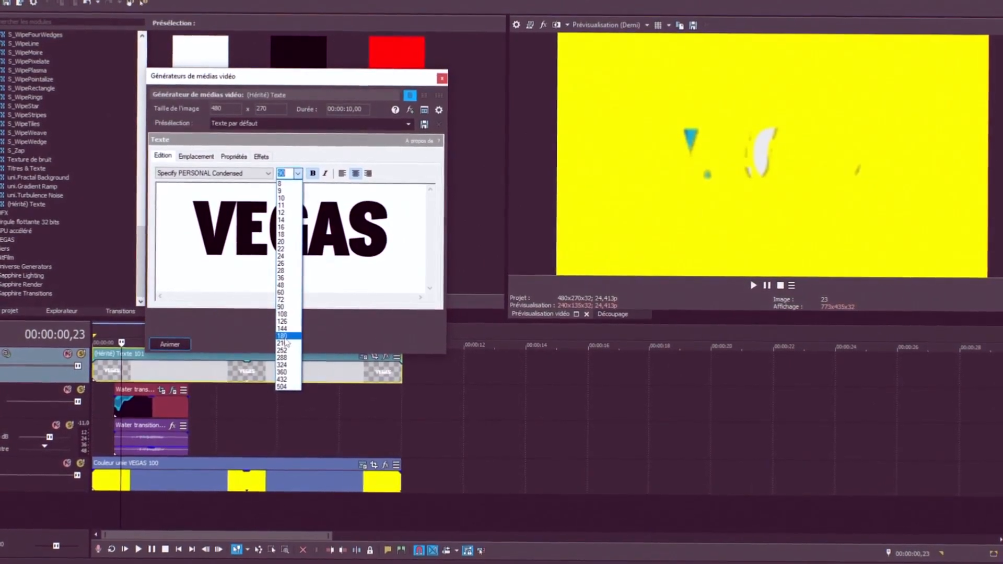
click(288, 322)
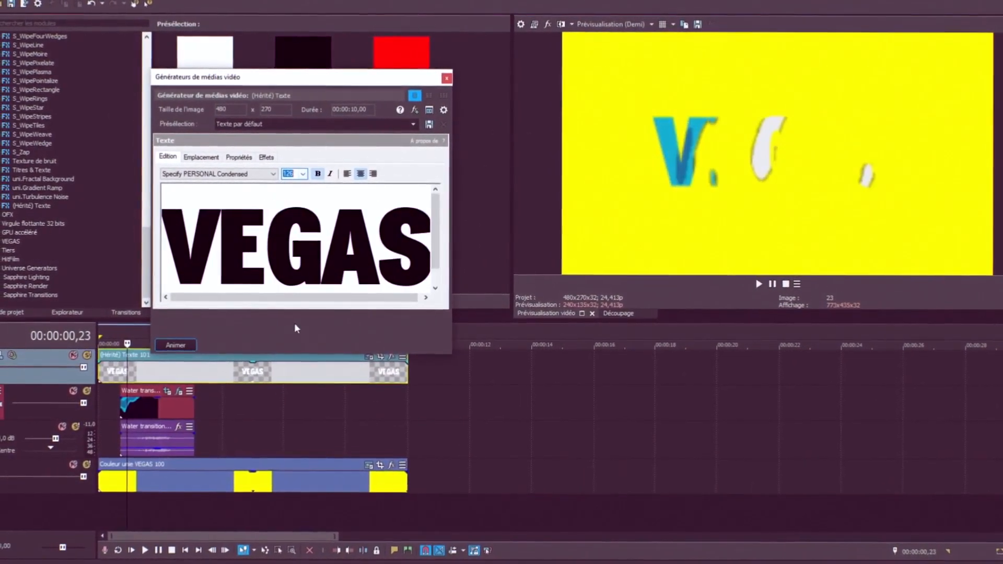
click(448, 77)
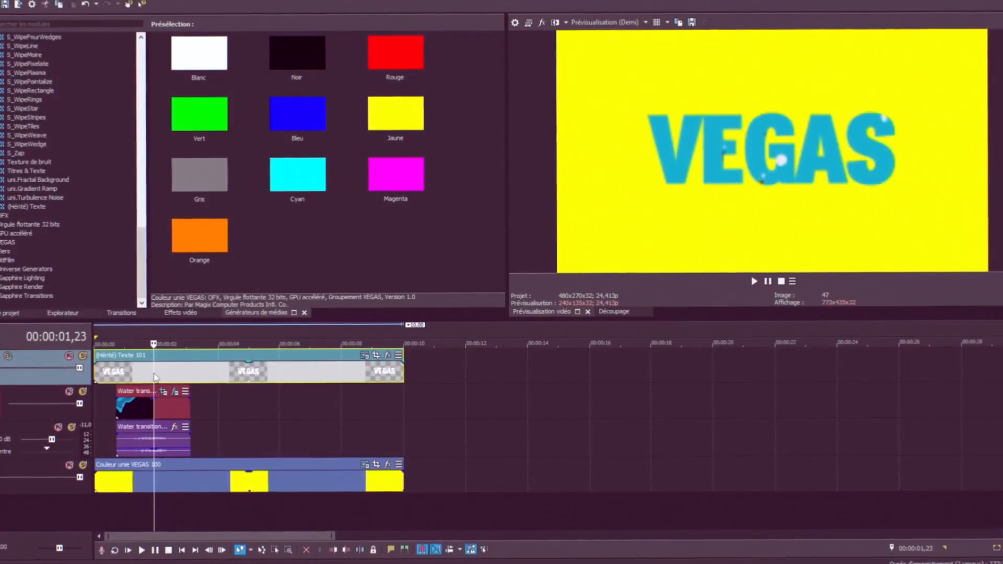
Enlarge the VEGAS title with Pan/Crop by shrinking its frame to about 354 x 199
click(378, 354)
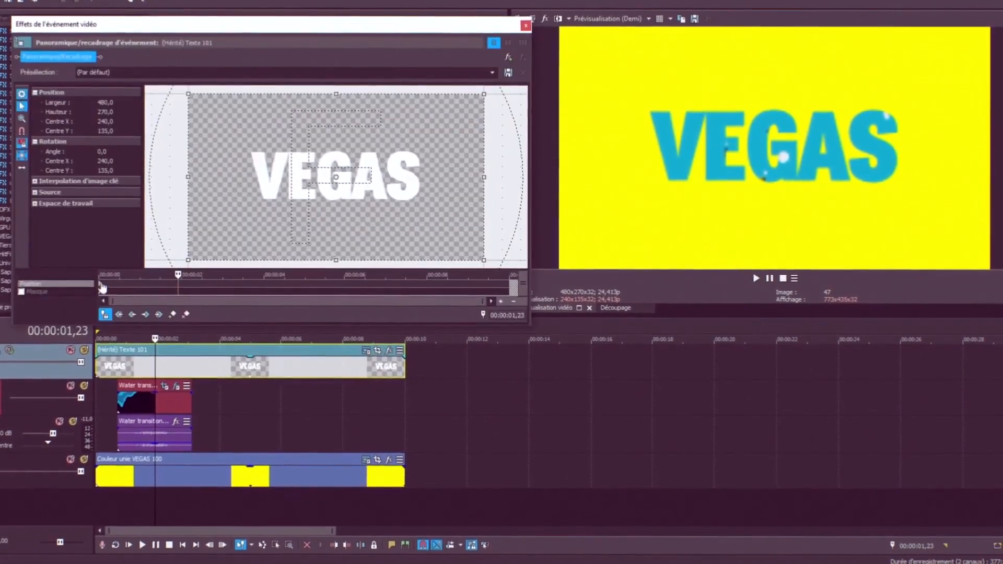
click(173, 289)
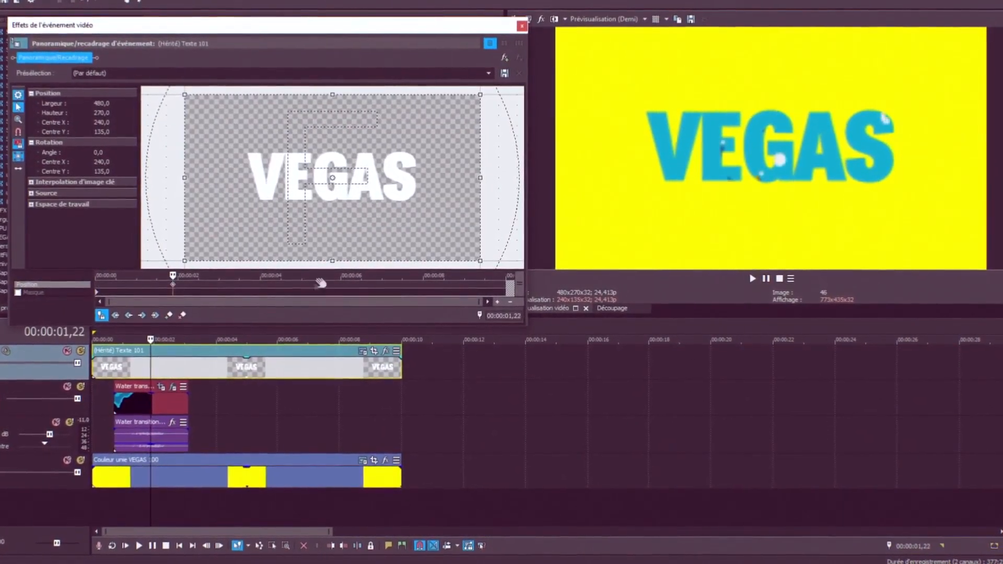
scroll(332, 176, up, 5)
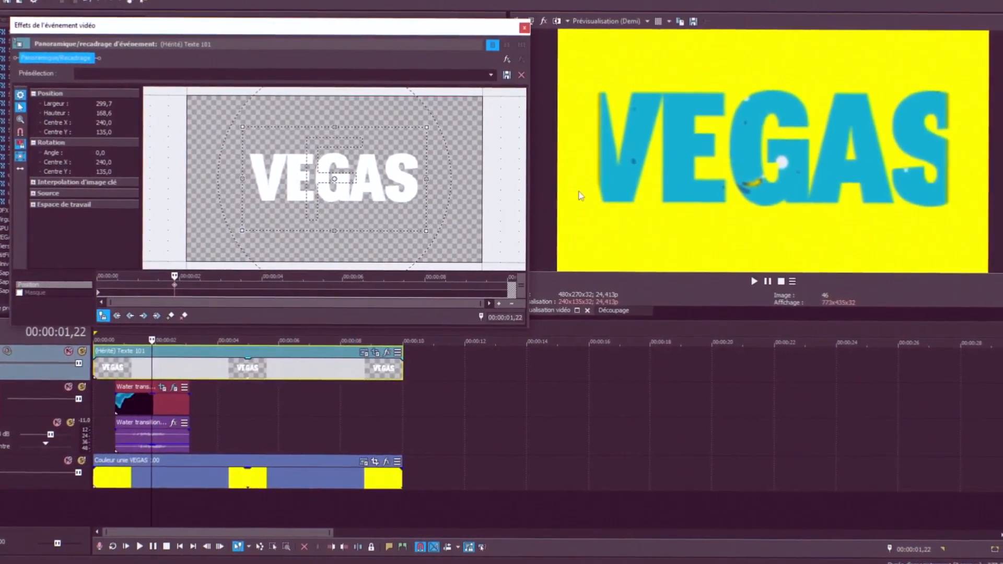
drag(315, 232, 324, 244)
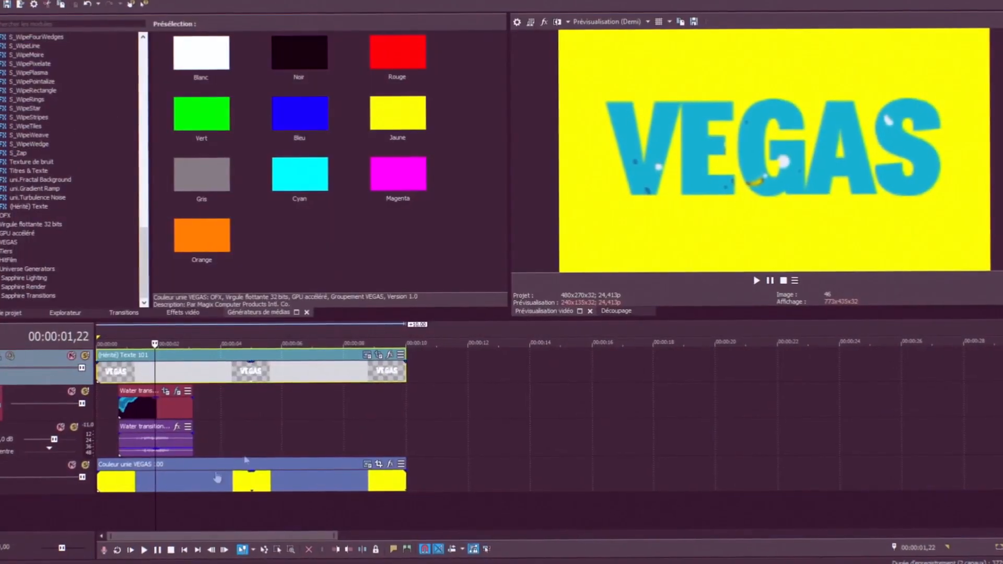
Play the intro from the beginning to preview it
key(ctrl+Home)
key(space)
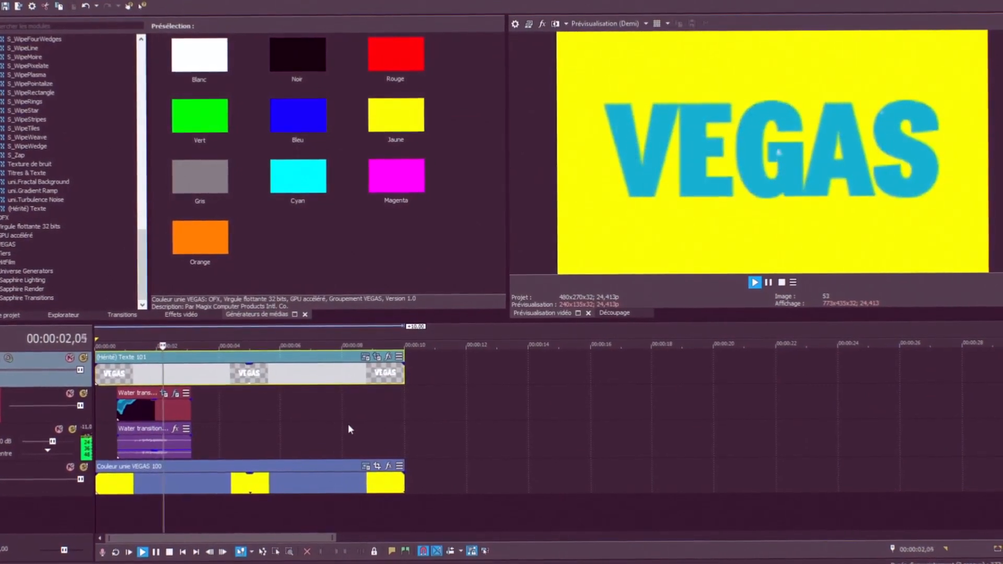
key(space)
Add Water transition (9).mp4 from the project media to the water transition track after the first clip
click(12, 313)
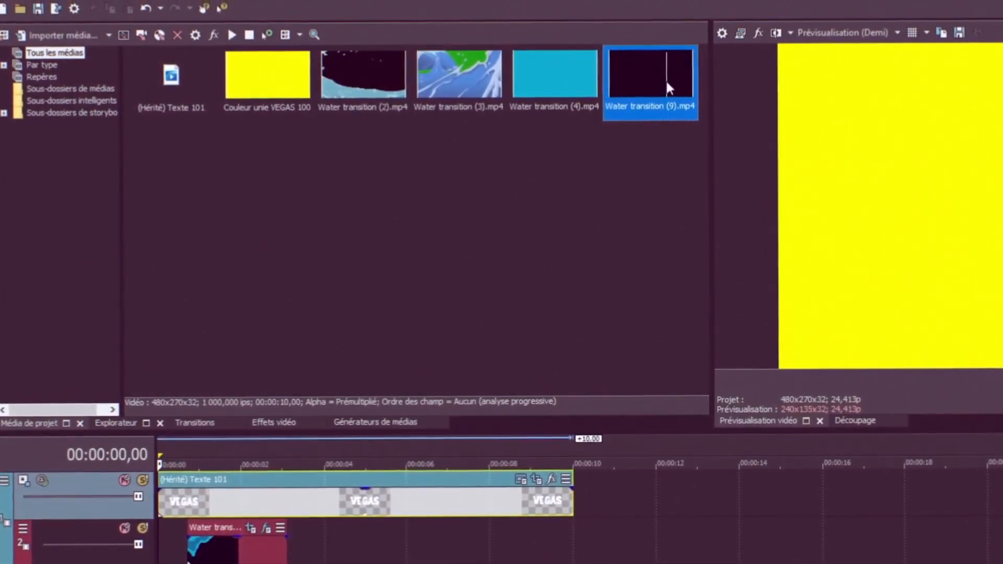
drag(666, 80, 307, 550)
Apply the Incrustation en chrominance effect to the new Water transition (9) clip
click(256, 469)
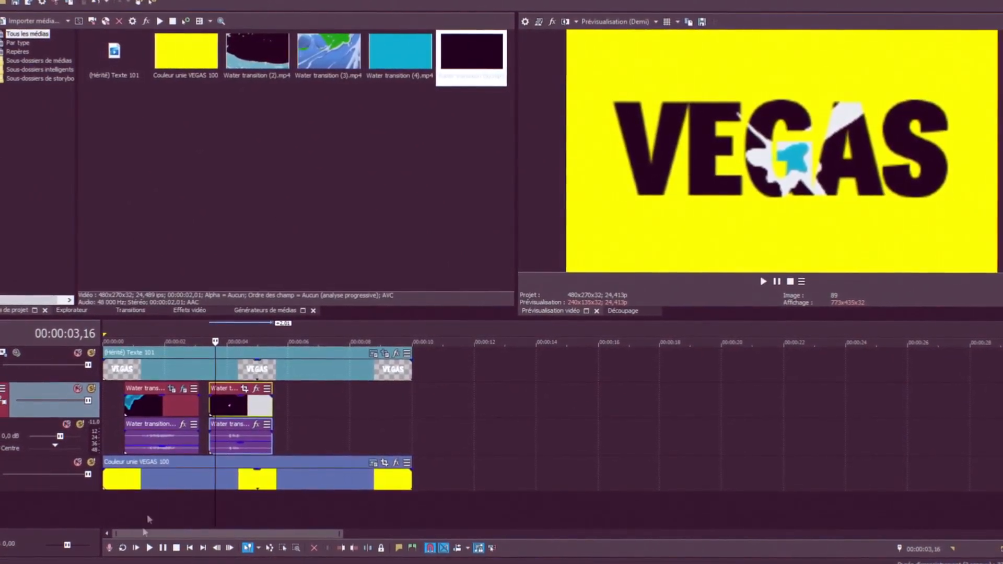
click(256, 390)
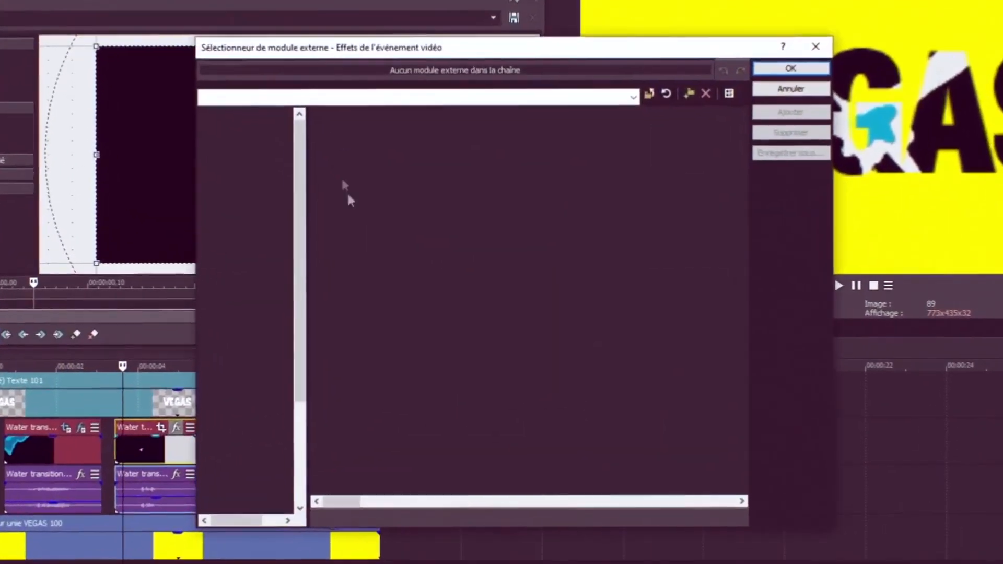
scroll(432, 319, down, 10)
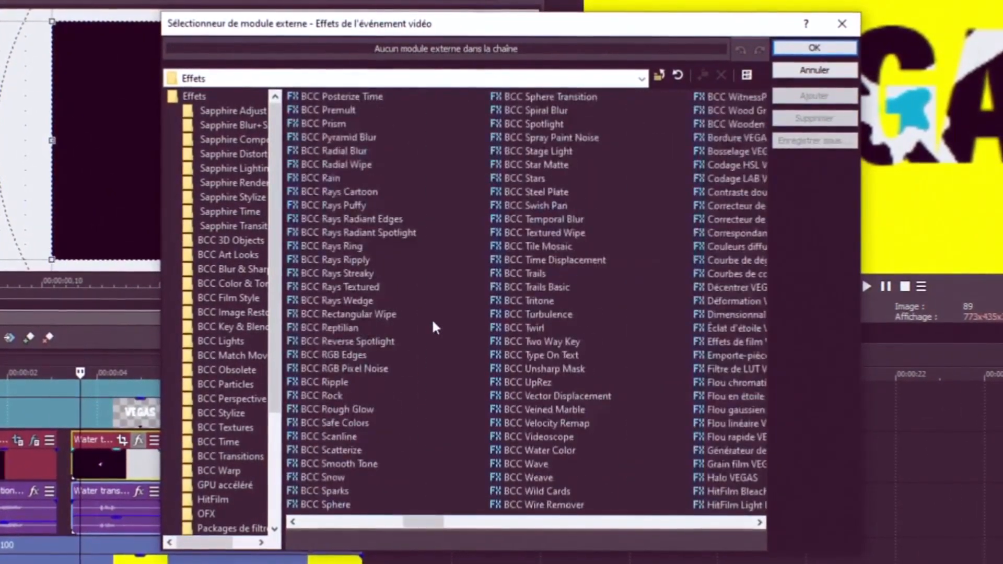
double_click(376, 180)
click(813, 46)
Sample black as the key colour and set Degré de flou to 0.020
click(94, 108)
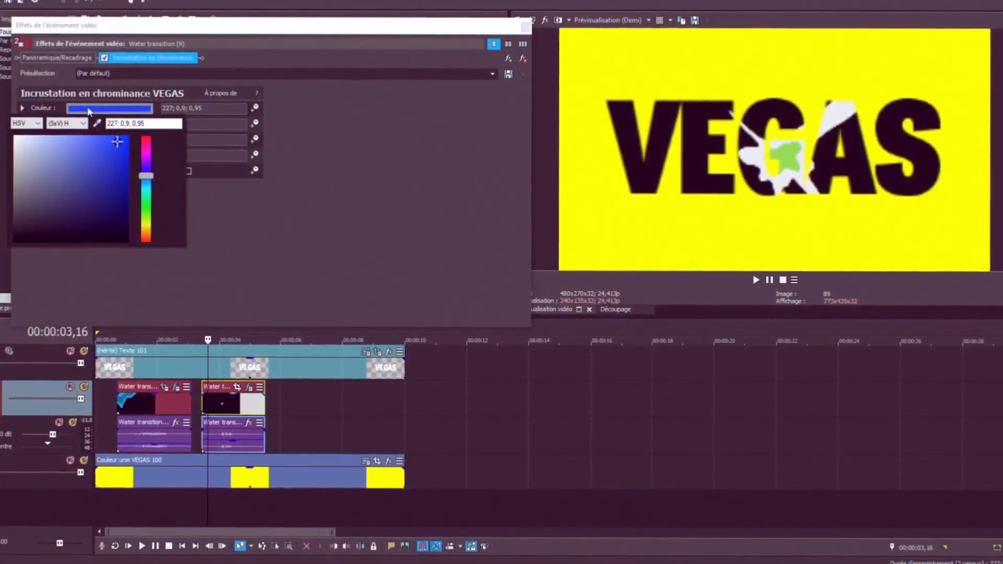
click(97, 124)
click(631, 128)
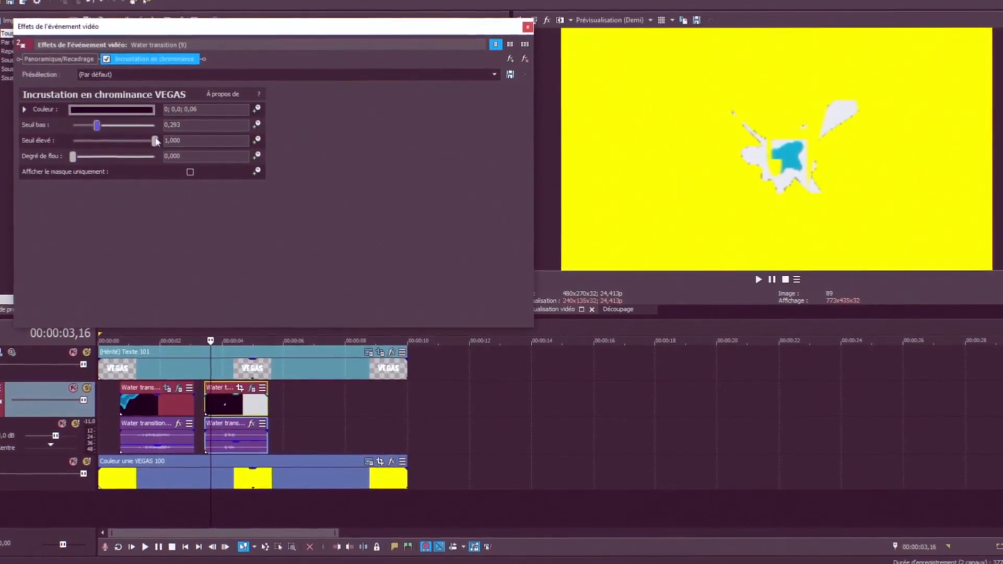
key(BackSpace)
text(2)
key(Return)
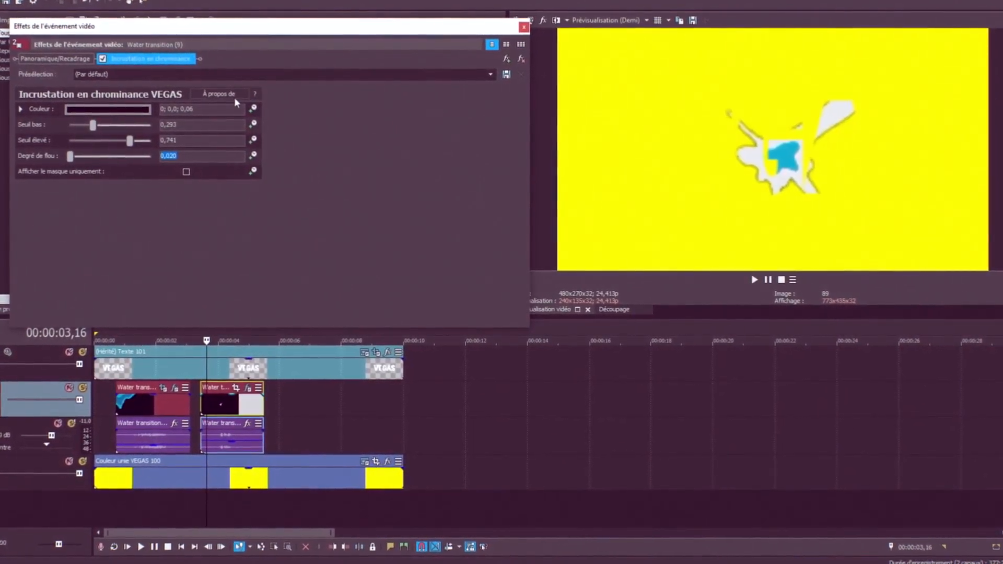
Shift the new clip's Pan/Crop frame slightly sideways to a centre X of about 246.3 and close the window
click(55, 59)
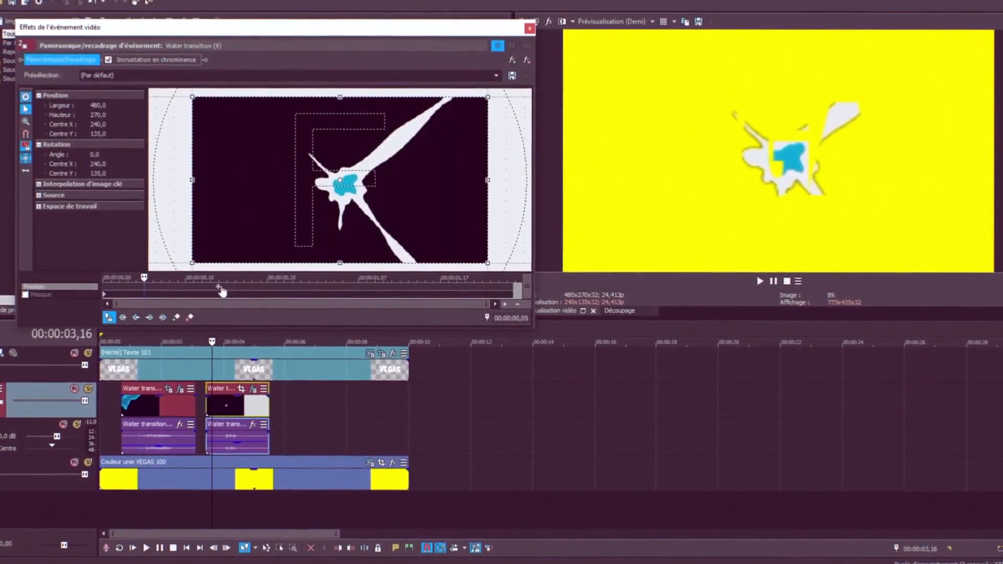
click(176, 295)
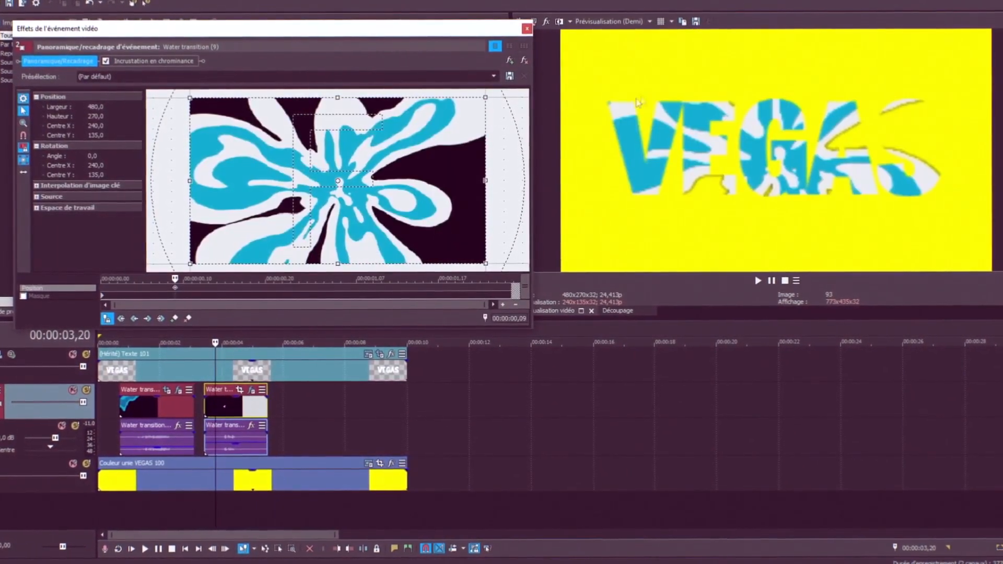
drag(323, 198, 329, 198)
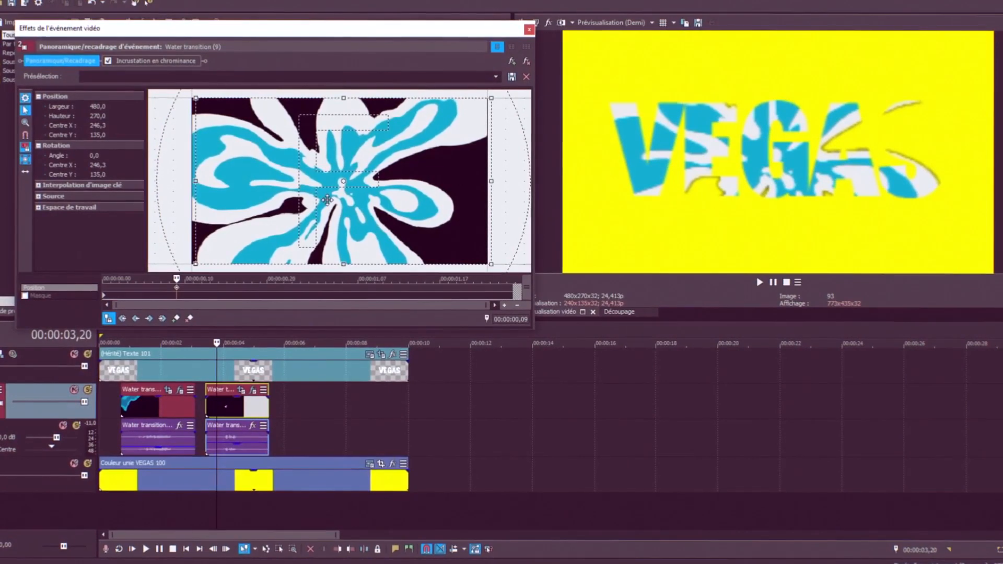
click(531, 31)
Play the timeline from the new clip to review the transition
click(209, 415)
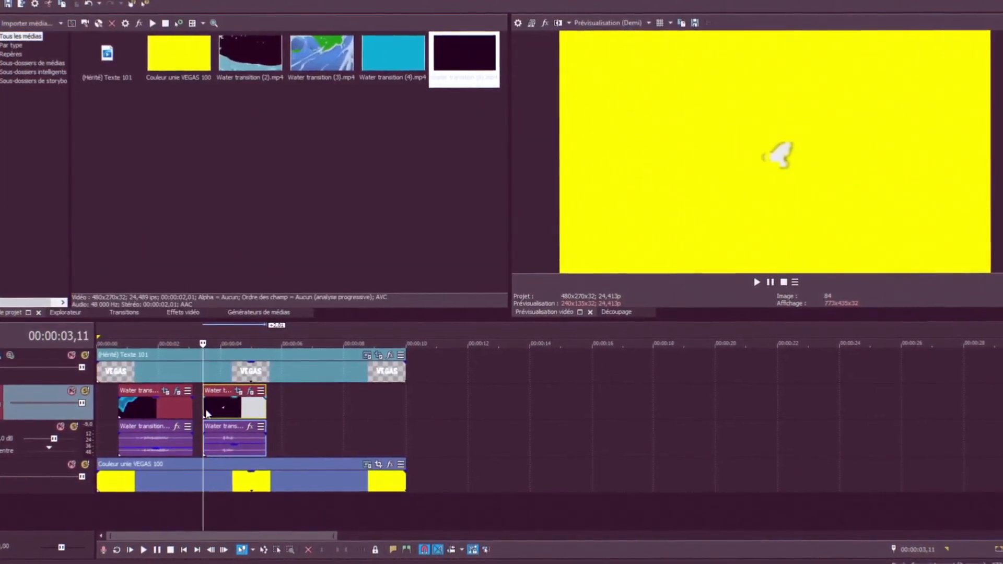
key(space)
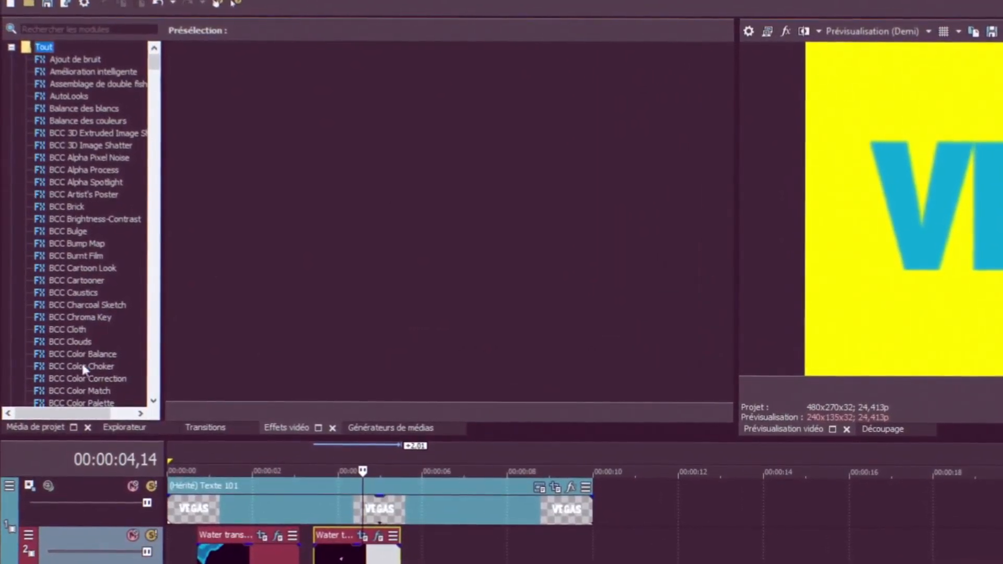
Apply BCC Color Correction to the Water transition (9) clip and set its Hue to -181.22
scroll(86, 372, down, 4)
click(103, 235)
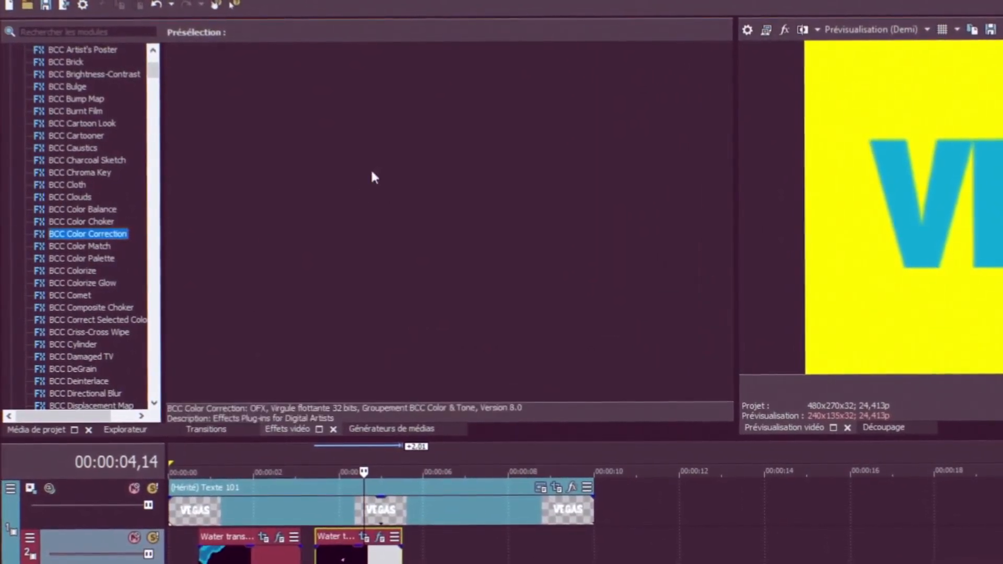
drag(253, 94, 369, 478)
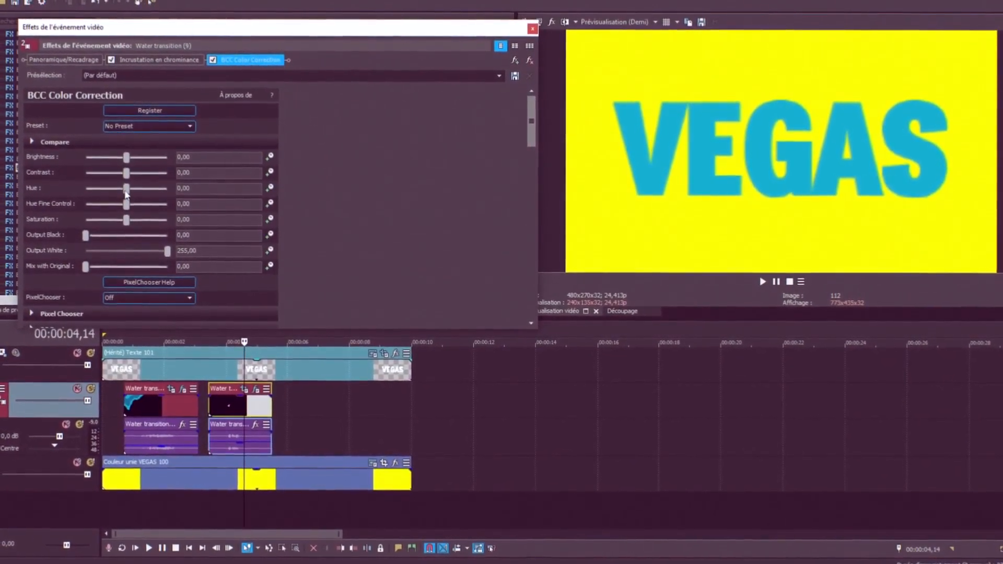
drag(123, 195, 109, 195)
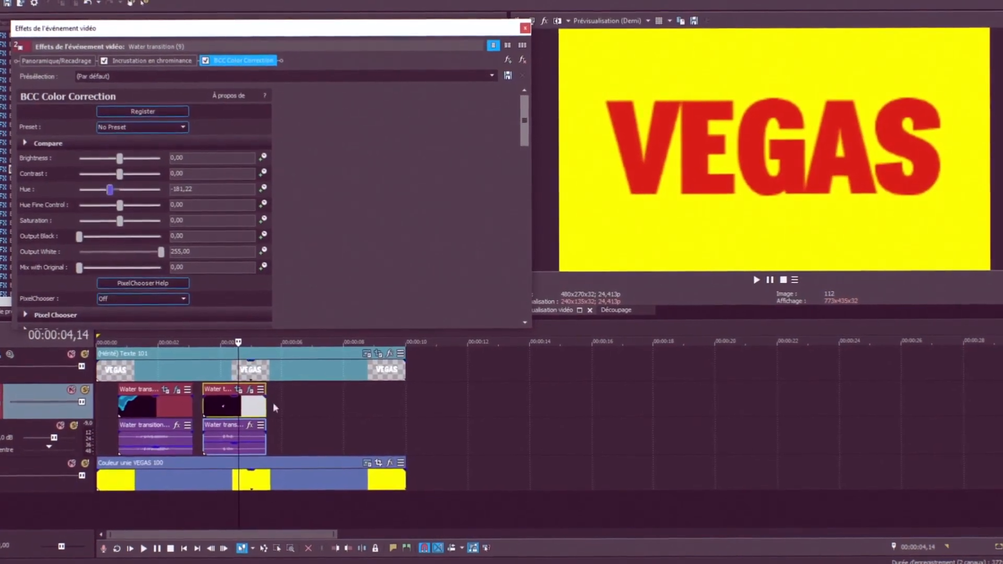
Play the timeline to review the recoloured title
click(207, 406)
key(space)
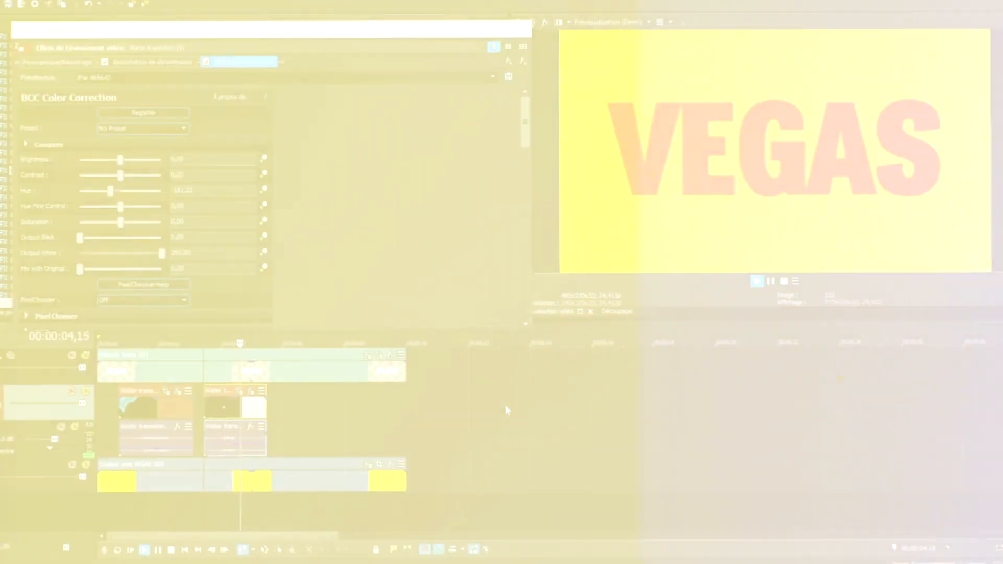